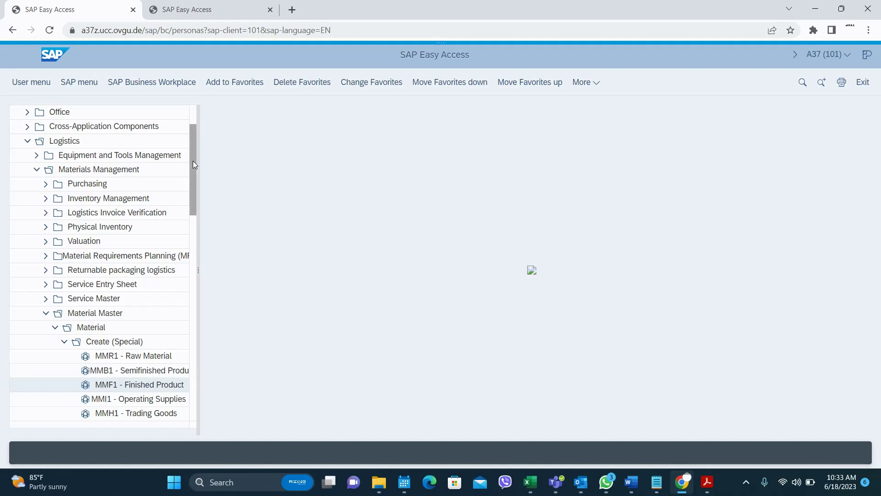
# - Expand the Material Master's Create (Special) folder and select MMF1 - Finished Product
pyautogui.moveTo(193, 160)
pyautogui.mouseDown()
pyautogui.moveTo(193, 119)
pyautogui.moveTo(190, 168)
pyautogui.mouseUp()
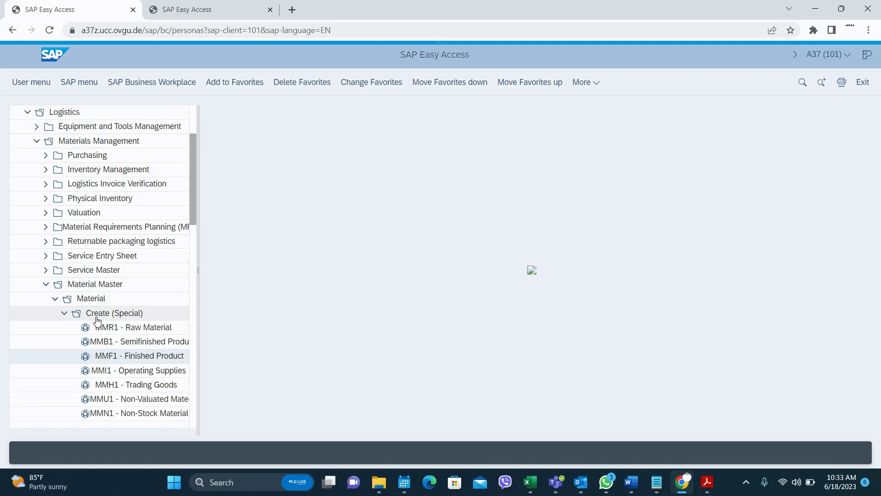
pyautogui.moveTo(194, 213); pyautogui.dragTo(193, 234)
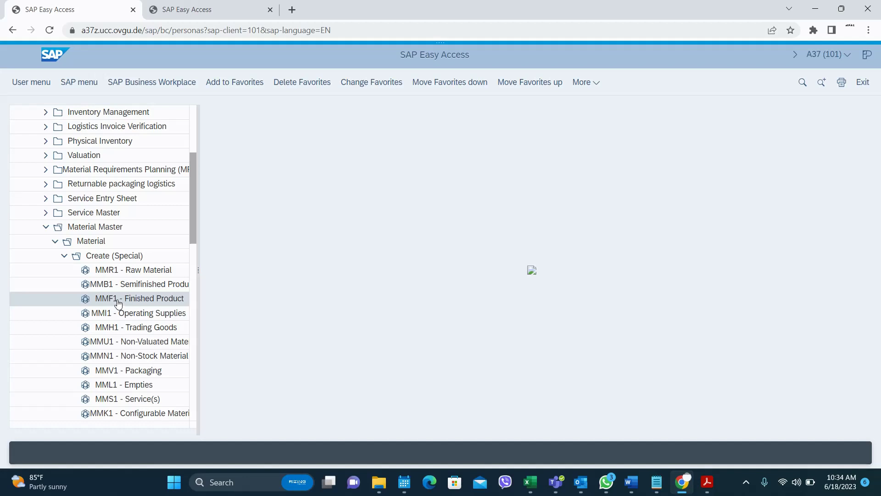
pyautogui.click(802, 83)
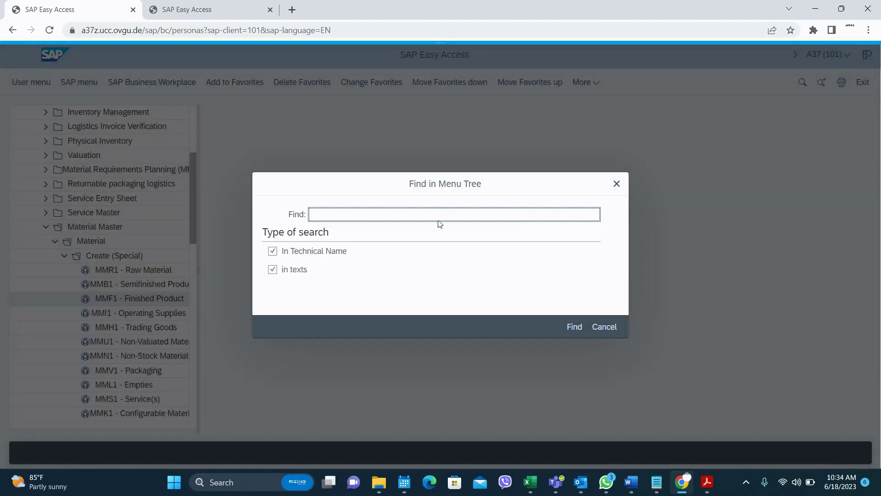
pyautogui.click(617, 184)
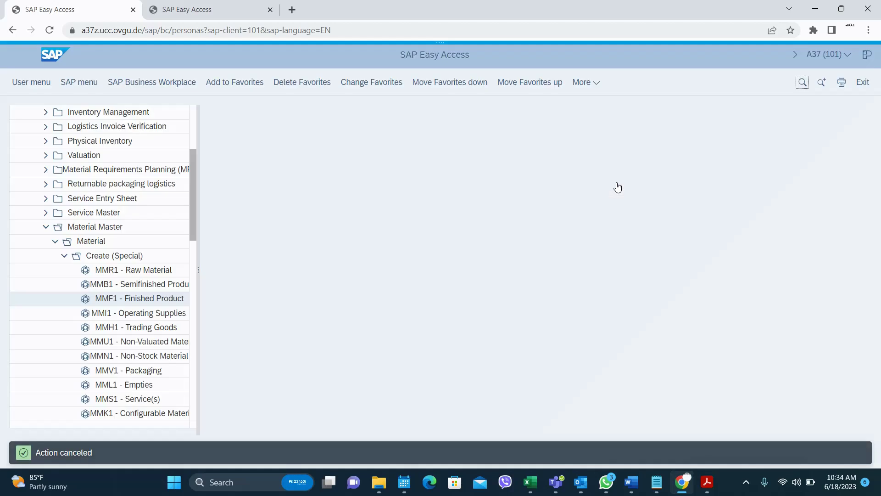
pyautogui.click(137, 299)
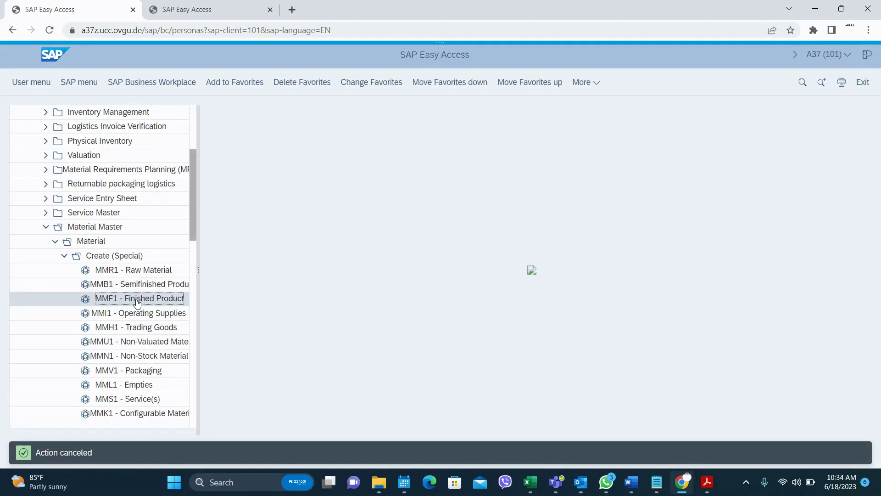
# - Start MMF1 with material name L REMOTE and industry sector Mechanical engineering
pyautogui.doubleClick(136, 299)
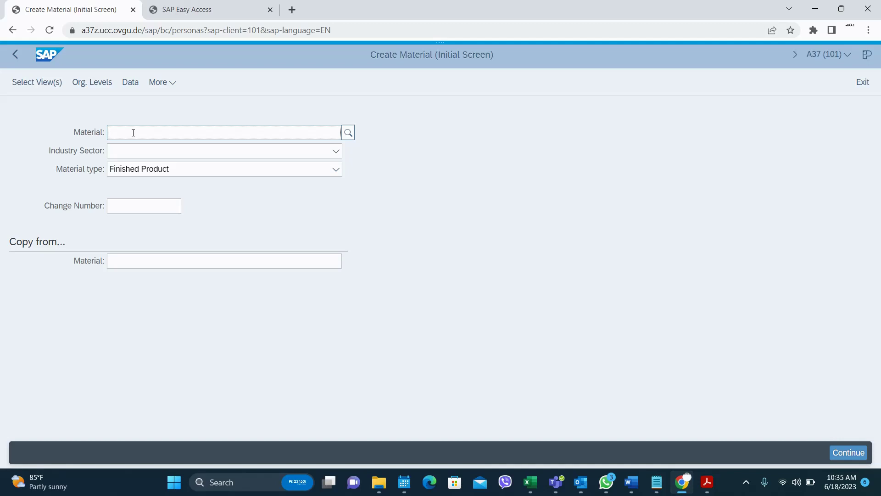
pyautogui.write('L')
pyautogui.write('ime')
pyautogui.press('BackSpace')
pyautogui.write('e Jui')
pyautogui.press('BackSpace')
pyautogui.press('BackSpace')
pyautogui.press('BackSpace')
pyautogui.press('BackSpace')
pyautogui.press('BackSpace')
pyautogui.press('BackSpace')
pyautogui.press('BackSpace')
pyautogui.press('BackSpace')
pyautogui.write('L tr')
pyautogui.press('BackSpace')
pyautogui.press('BackSpace')
pyautogui.write('remote')
pyautogui.click(130, 150)
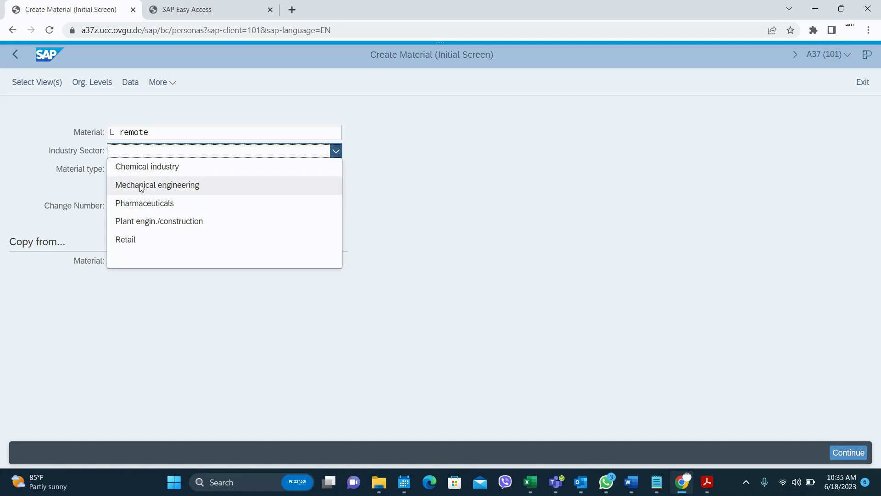
pyautogui.click(141, 186)
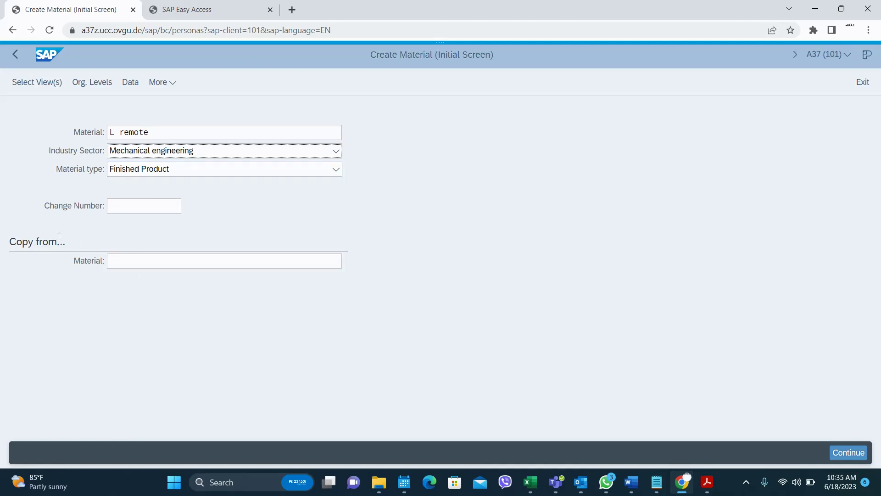
# - Set BPA-FRUIT-8J as the copy-from reference material and confirm the initial data
pyautogui.click(125, 260)
pyautogui.write('Fur')
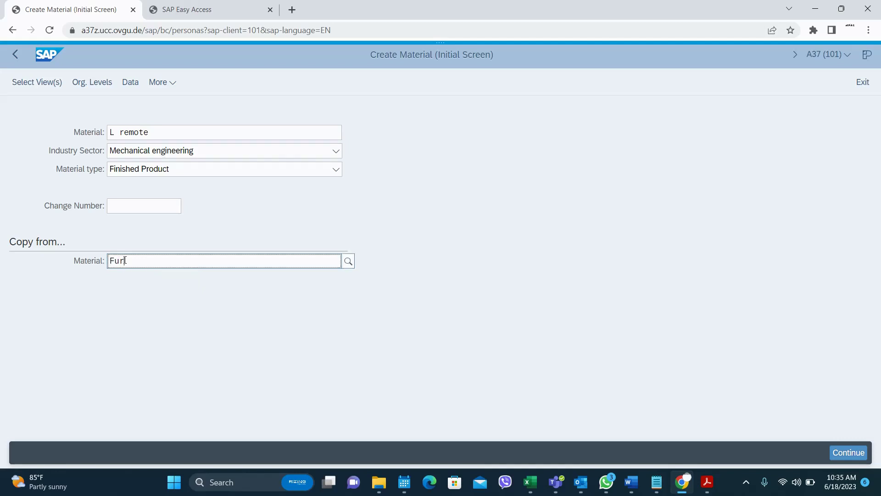
pyautogui.press('BackSpace')
pyautogui.press('BackSpace')
pyautogui.write('ruit')
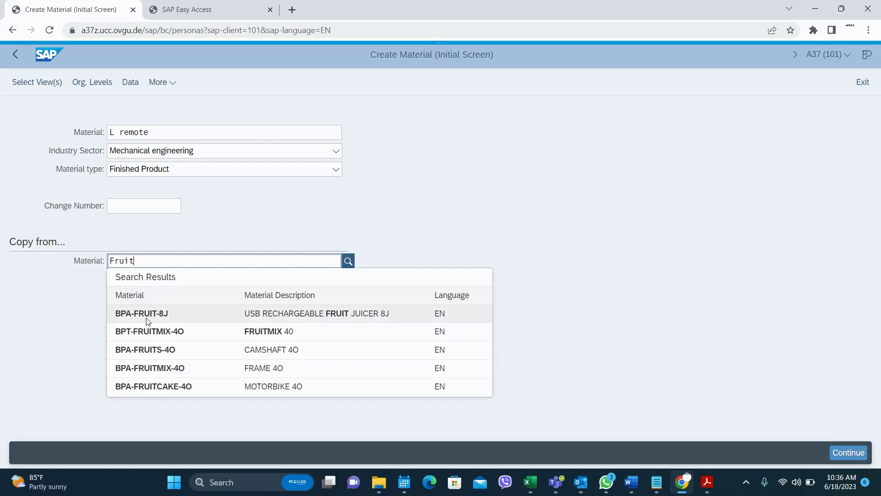
pyautogui.click(147, 316)
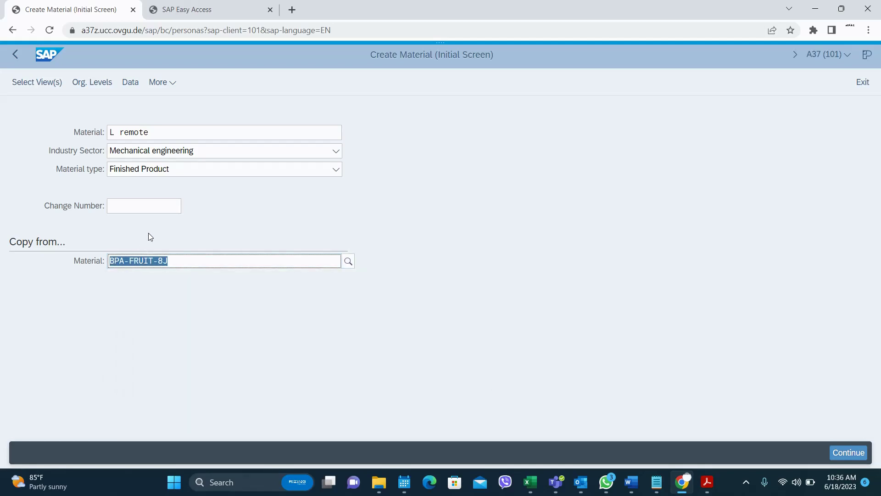
pyautogui.press('Return')
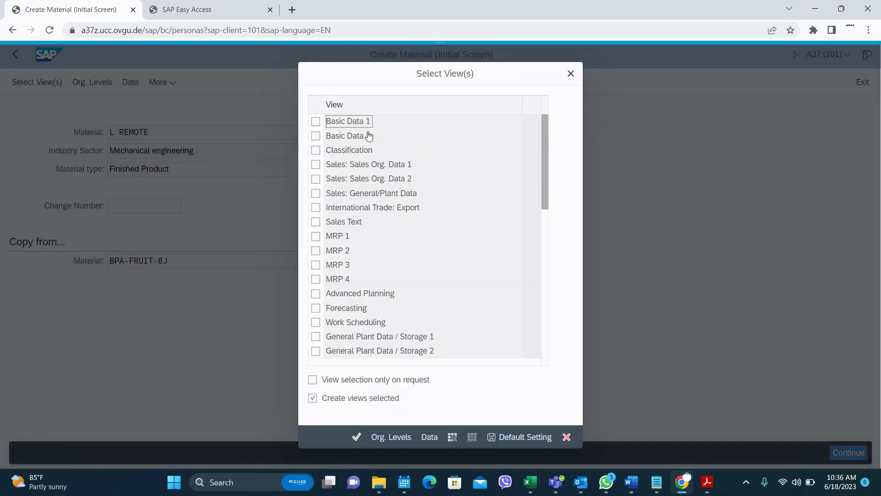
# - Tick Basic Data 1–2, the three Sales views, and MRP 1–4
pyautogui.moveTo(381, 72); pyautogui.dragTo(188, 82)
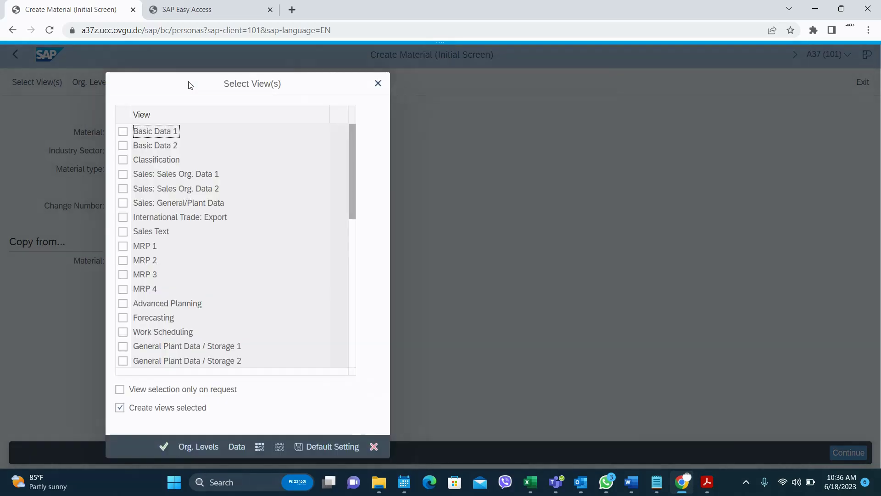
pyautogui.click(123, 132)
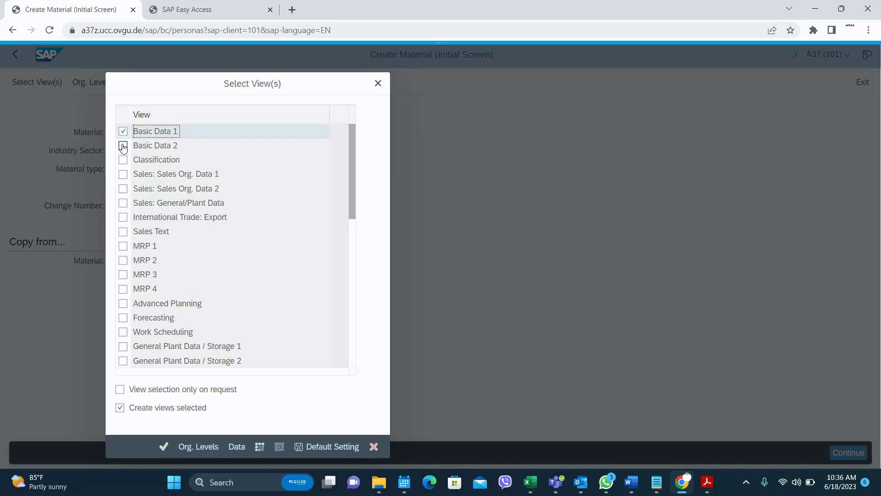
pyautogui.click(123, 145)
pyautogui.click(123, 174)
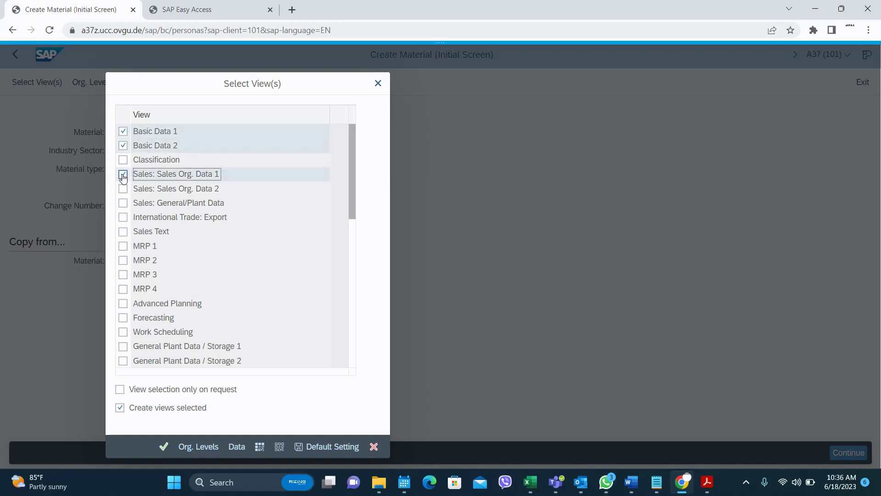
pyautogui.click(123, 189)
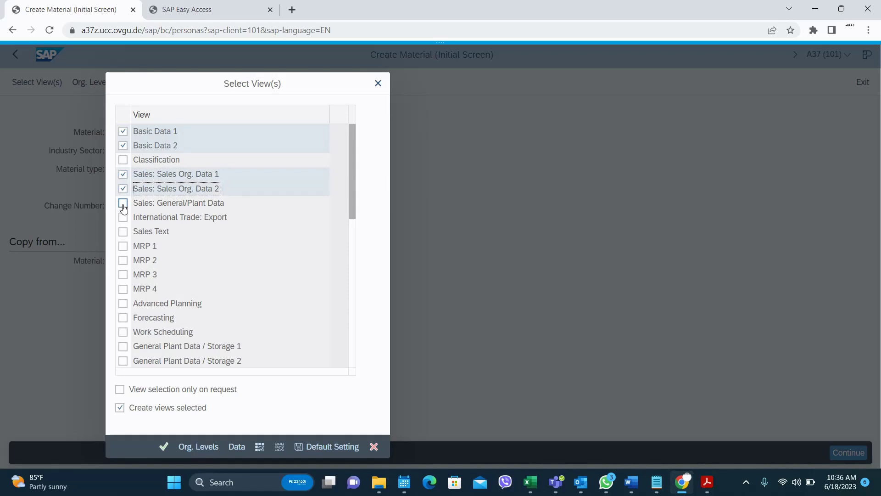
pyautogui.click(123, 204)
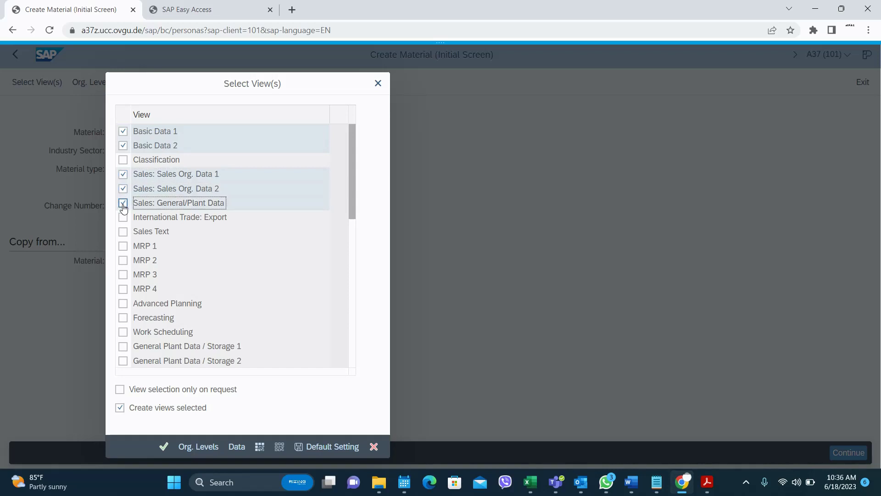
pyautogui.click(123, 246)
pyautogui.click(123, 261)
pyautogui.click(123, 275)
pyautogui.click(123, 288)
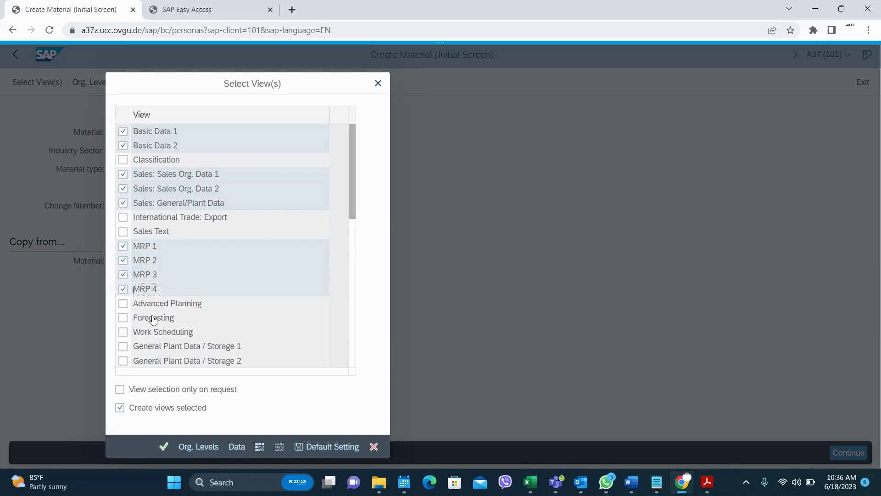
# - Also tick Work Scheduling, Accounting 1–2 and Costing 1–2, then proceed to Org. Levels
pyautogui.click(123, 333)
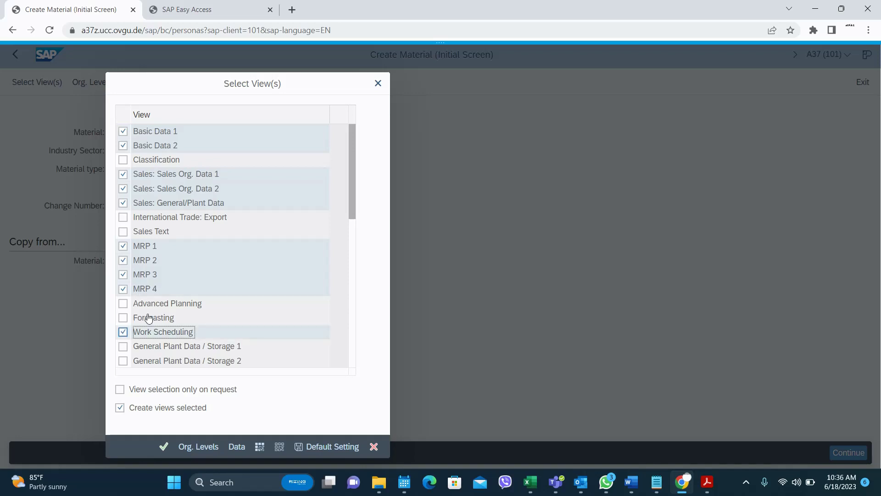
pyautogui.moveTo(353, 164); pyautogui.dragTo(351, 236)
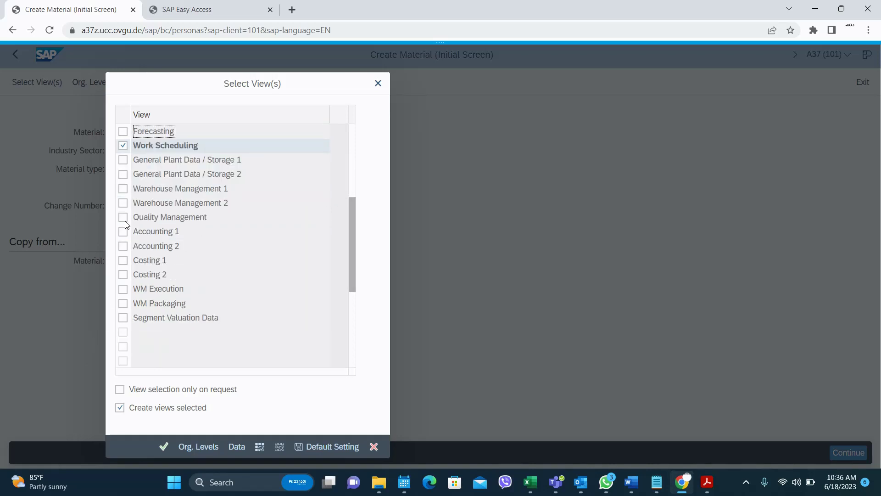
pyautogui.click(123, 231)
pyautogui.click(123, 232)
pyautogui.click(123, 246)
pyautogui.click(123, 259)
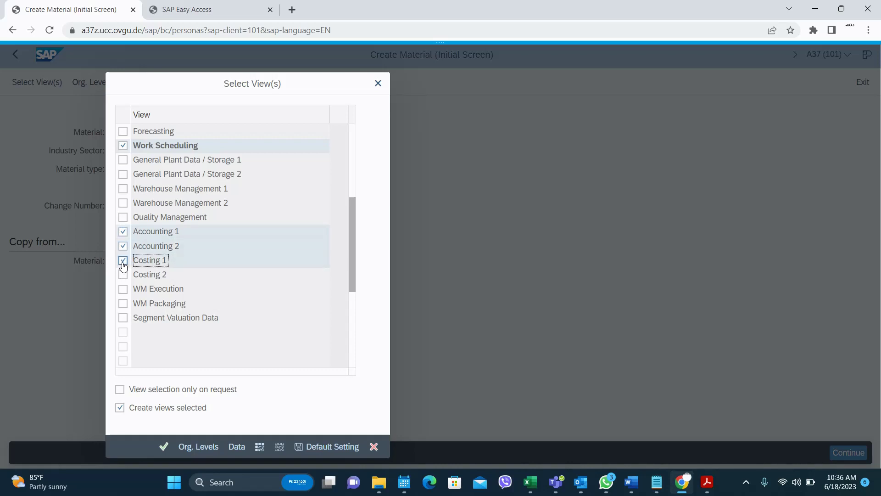
pyautogui.click(122, 274)
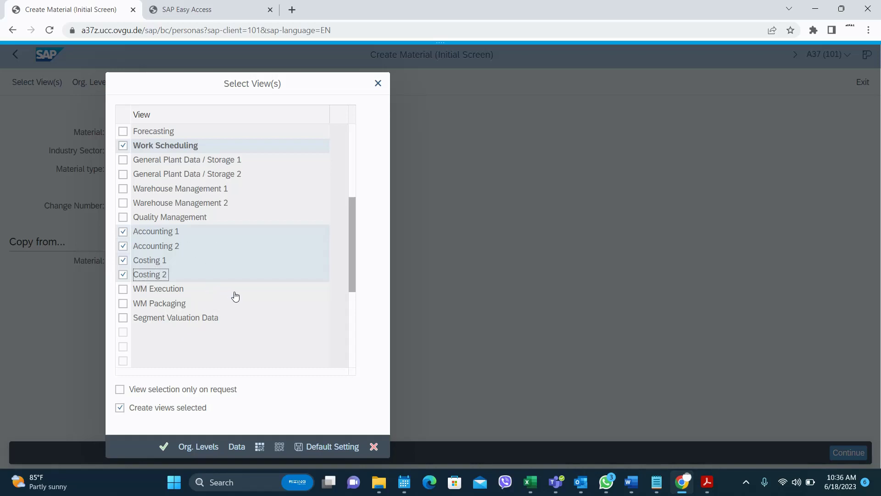
pyautogui.click(323, 448)
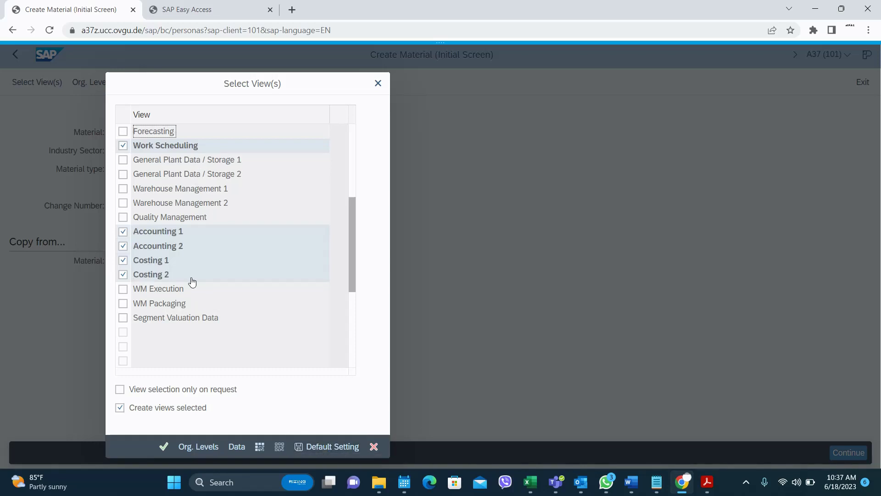
pyautogui.click(200, 449)
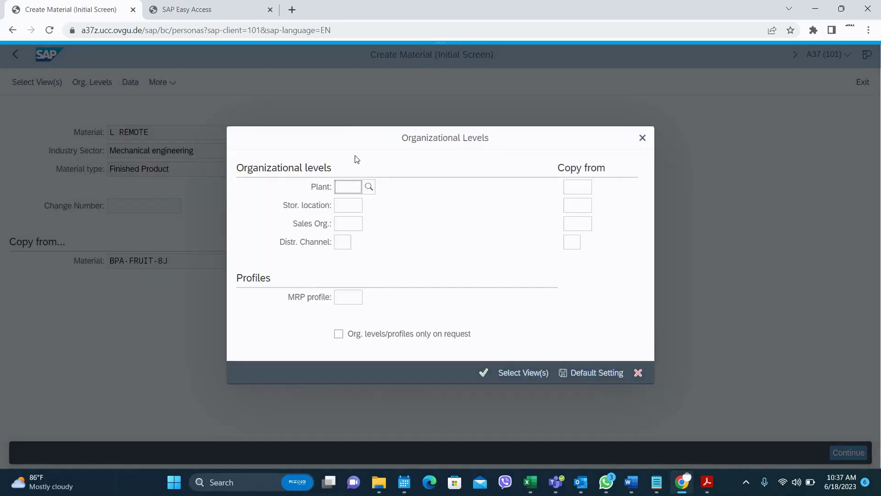
# - Enter copy-from levels: plant 1000, storage location 1000, sales org 1000, channel 00
pyautogui.moveTo(353, 137); pyautogui.dragTo(233, 136)
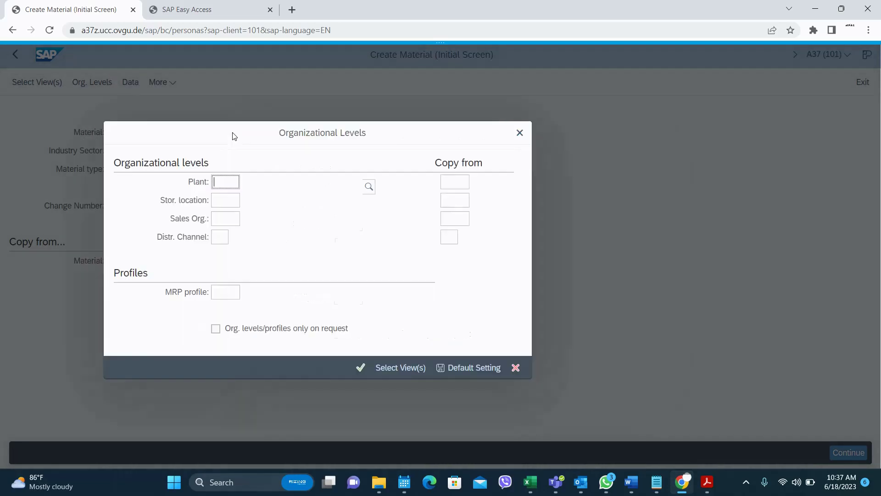
pyautogui.click(454, 182)
pyautogui.write('1000')
pyautogui.press('Tab')
pyautogui.write('1000')
pyautogui.press('Tab')
pyautogui.write('1000')
pyautogui.press('Tab')
pyautogui.write('00')
# - Enter the new material's plant 1000, storage location 1000, sales org 1000, channel 00 as defaults
pyautogui.click(216, 181)
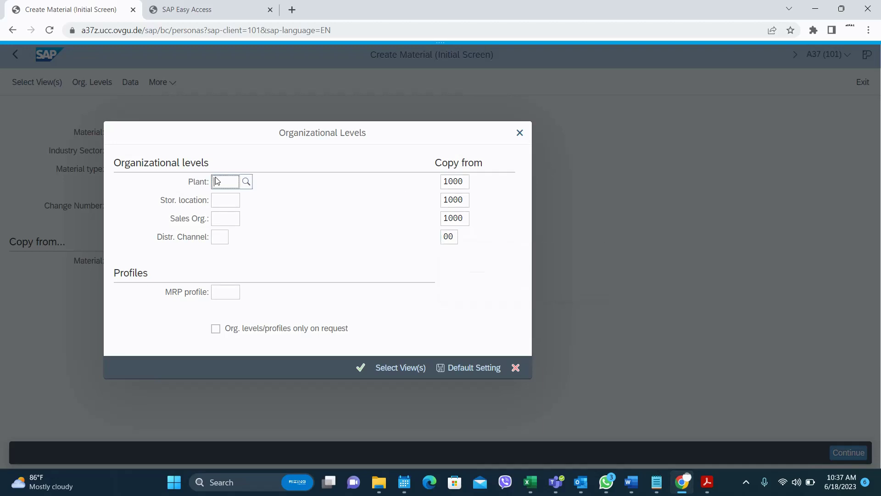
pyautogui.write('1000')
pyautogui.press('Tab')
pyautogui.write('1000')
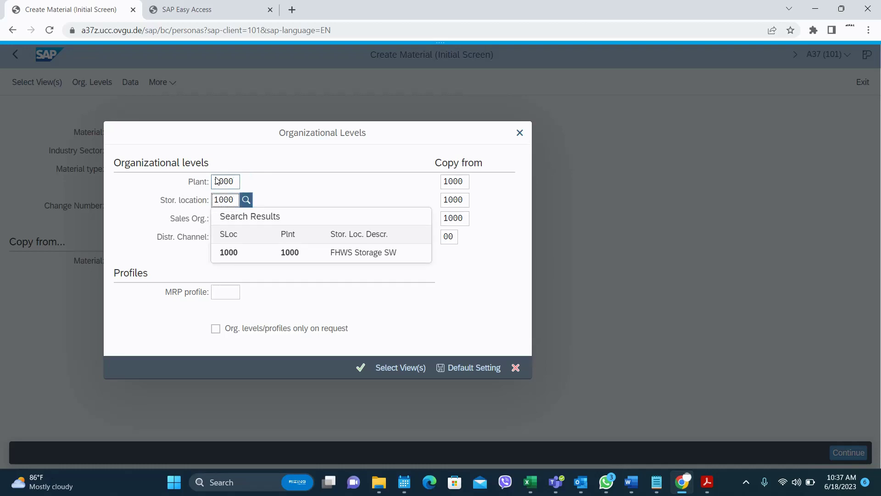
pyautogui.press('Tab')
pyautogui.write('1000')
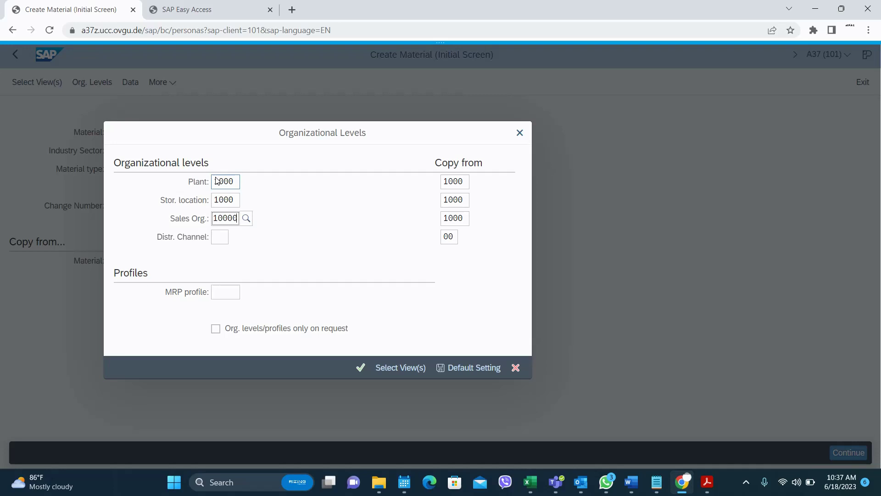
pyautogui.press('Tab')
pyautogui.write('00')
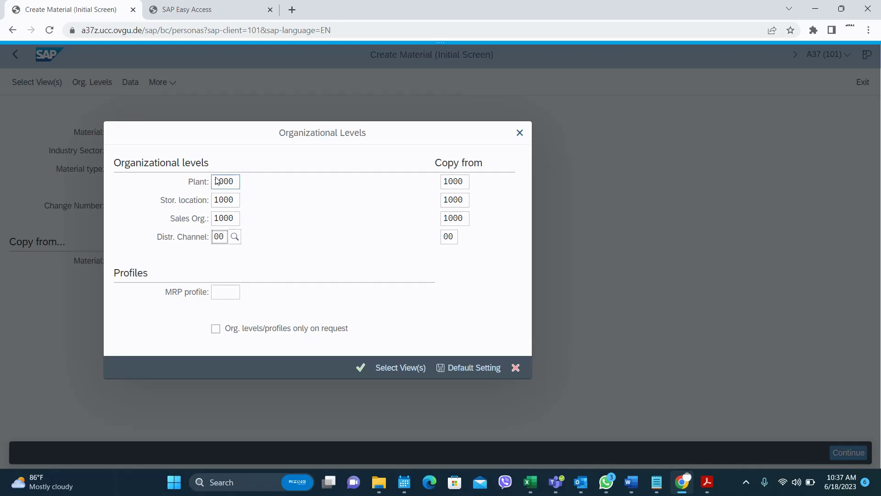
pyautogui.click(460, 372)
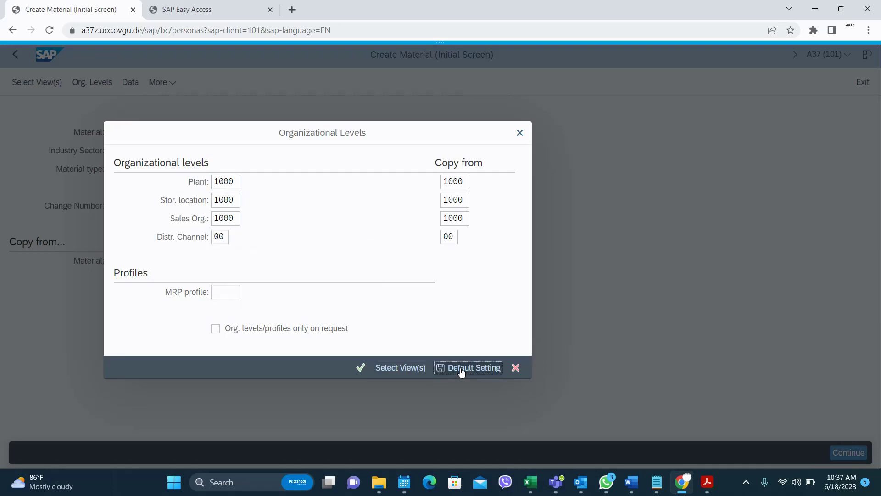
# - Continue to Basic data 1 and replace the description with 'Universel Remote'
pyautogui.click(361, 369)
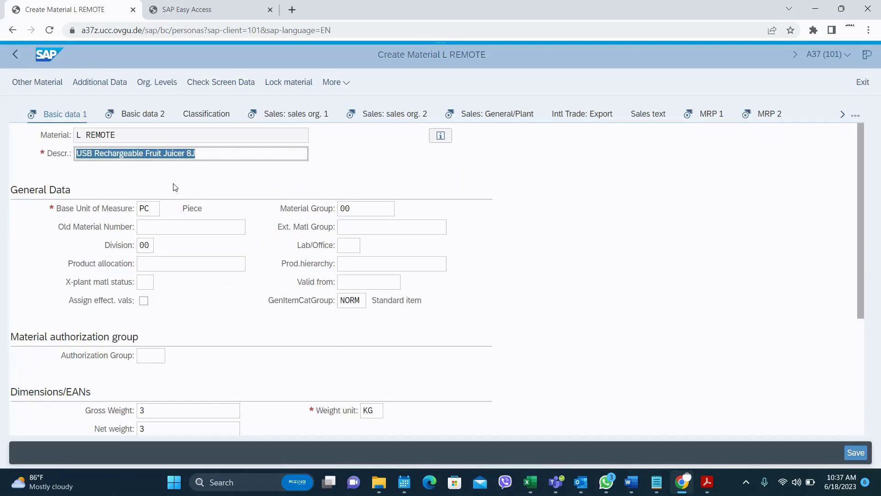
pyautogui.press('BackSpace')
pyautogui.click(115, 154)
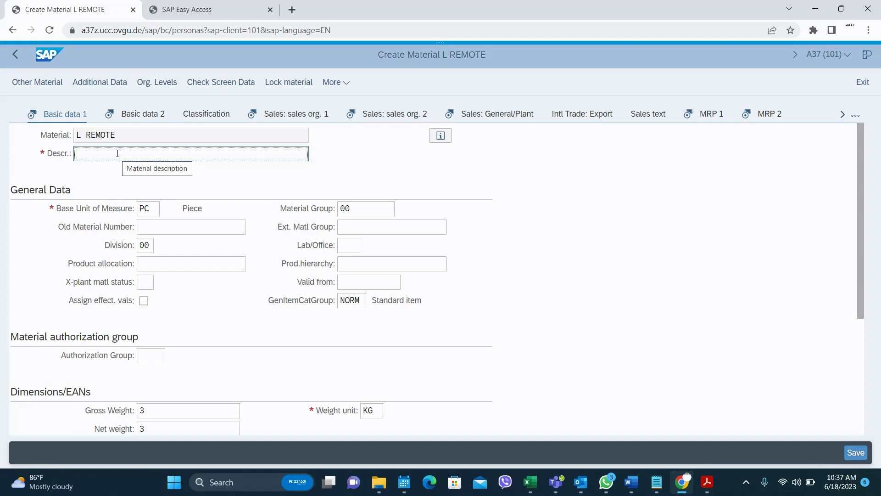
pyautogui.write('Universe')
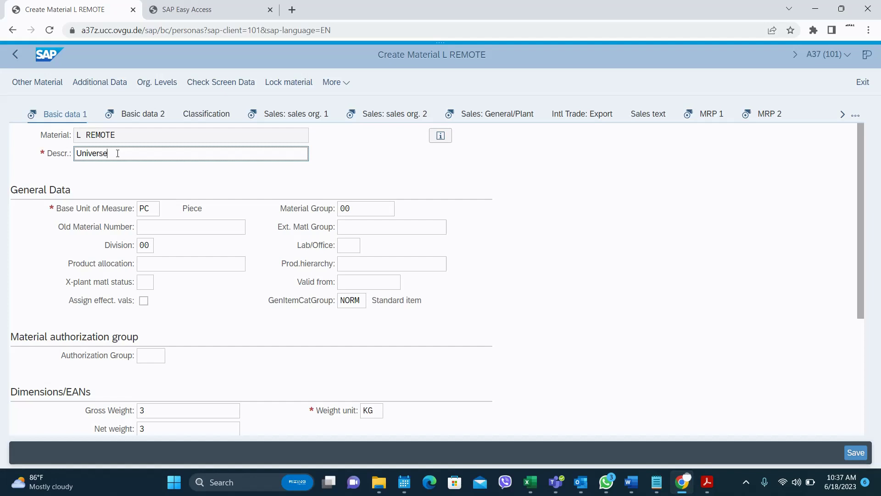
pyautogui.write('l Removte')
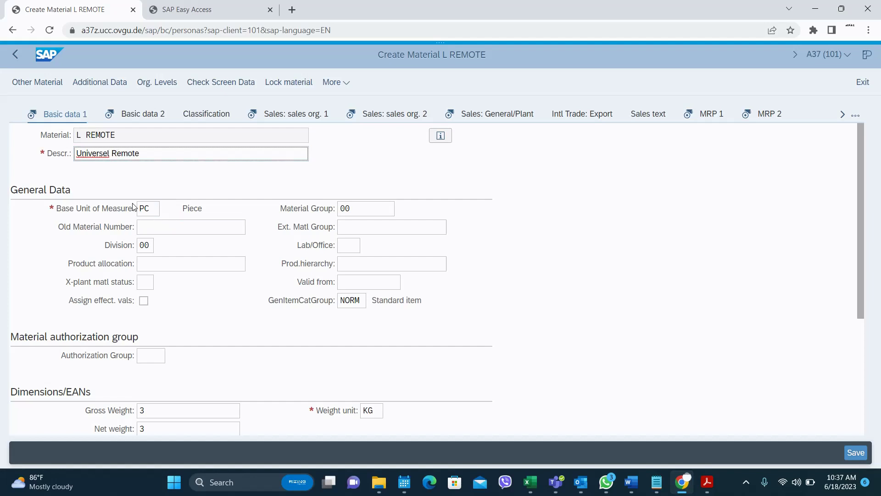
pyautogui.click(141, 212)
# - Review gross and net weight 3 KG and material group 00, then go to Basic data 2
pyautogui.scroll(-1, 141, 215)
pyautogui.scroll(1, 141, 215)
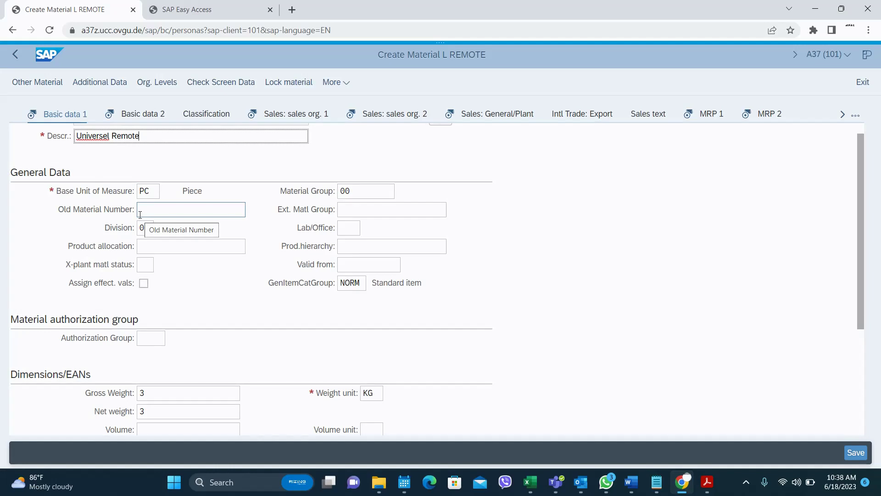
pyautogui.scroll(-4, 140, 215)
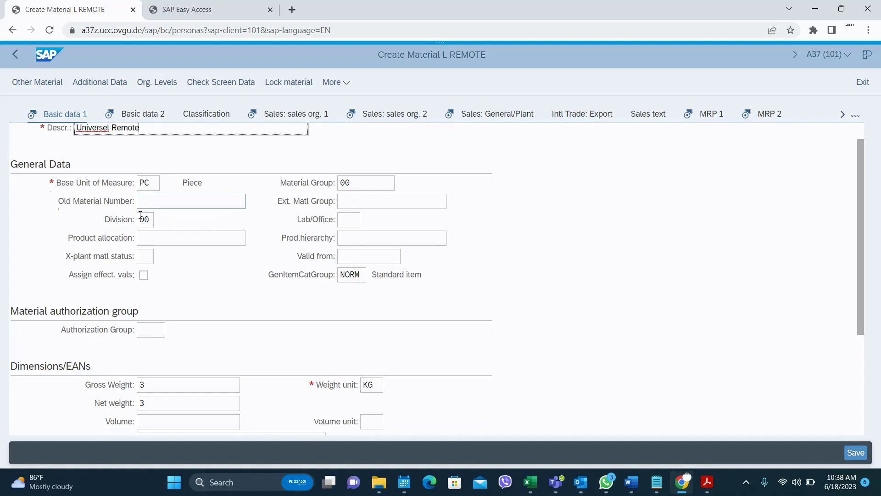
pyautogui.scroll(-2, 140, 214)
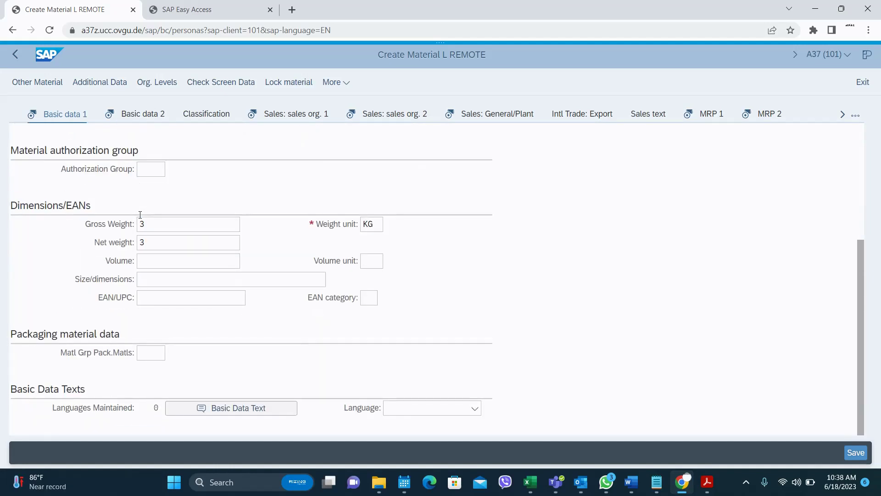
pyautogui.scroll(1, 140, 214)
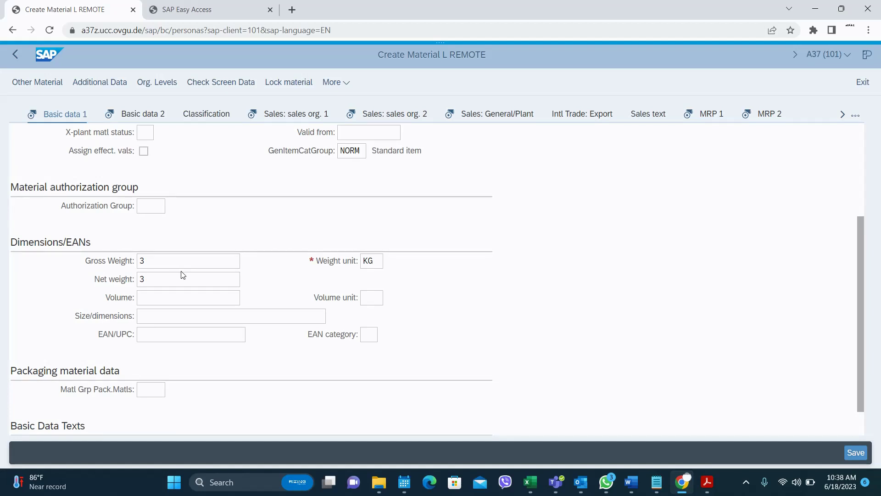
pyautogui.click(148, 263)
pyautogui.click(154, 281)
pyautogui.scroll(4, 154, 281)
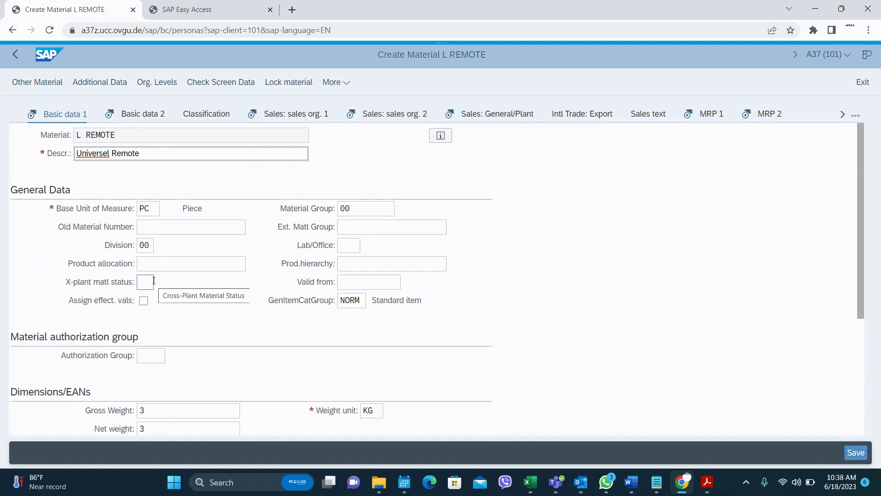
pyautogui.click(377, 212)
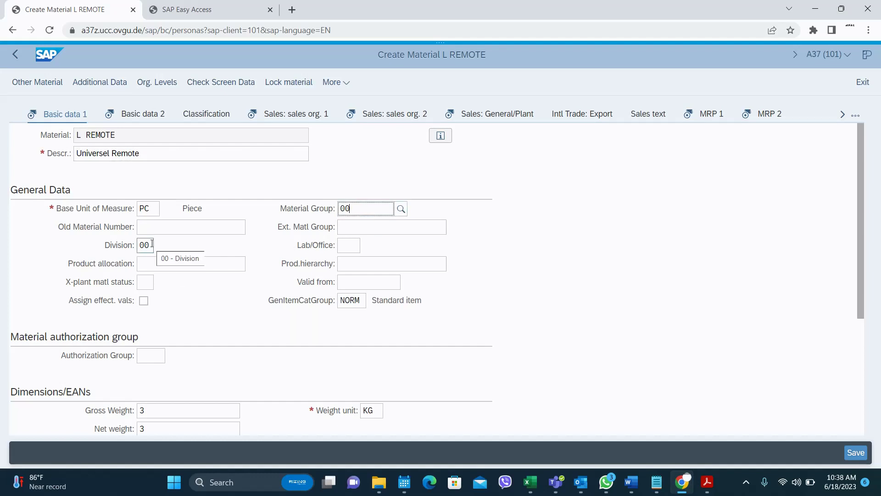
pyautogui.click(146, 116)
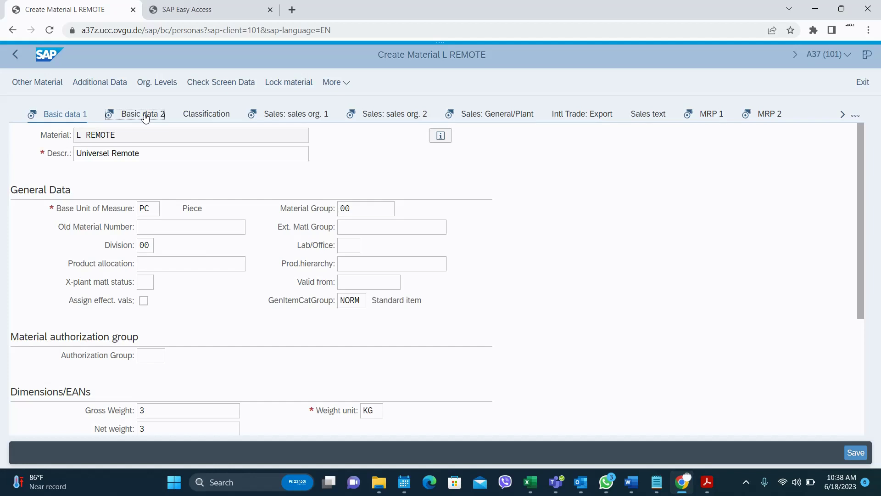
# - Review Basic data 2 and advance to the Sales: sales org. 1 view
pyautogui.scroll(-5, 139, 232)
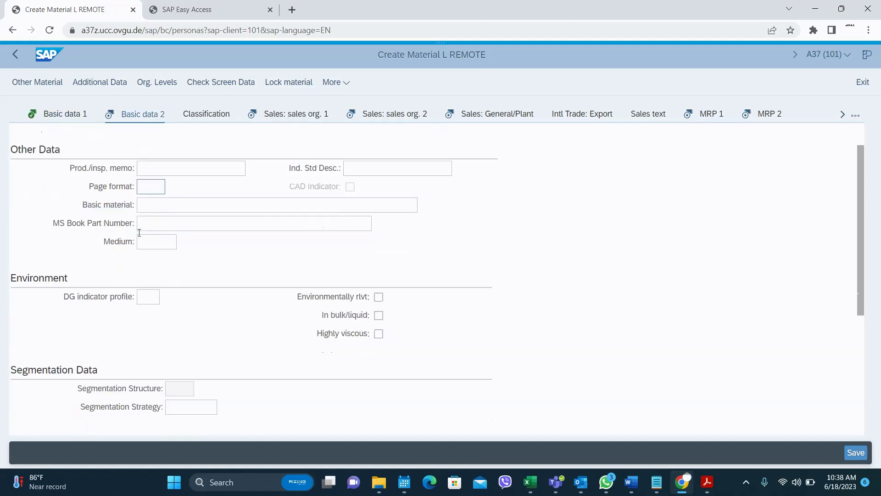
pyautogui.scroll(5, 139, 233)
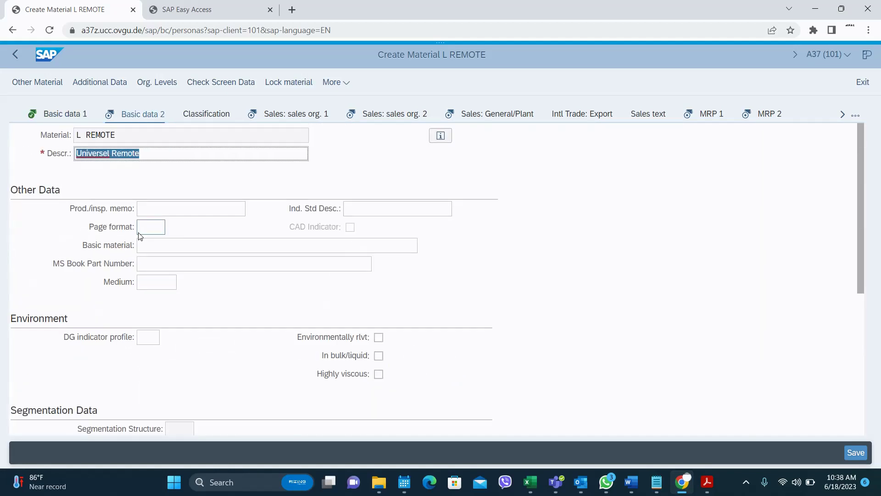
pyautogui.press('Return')
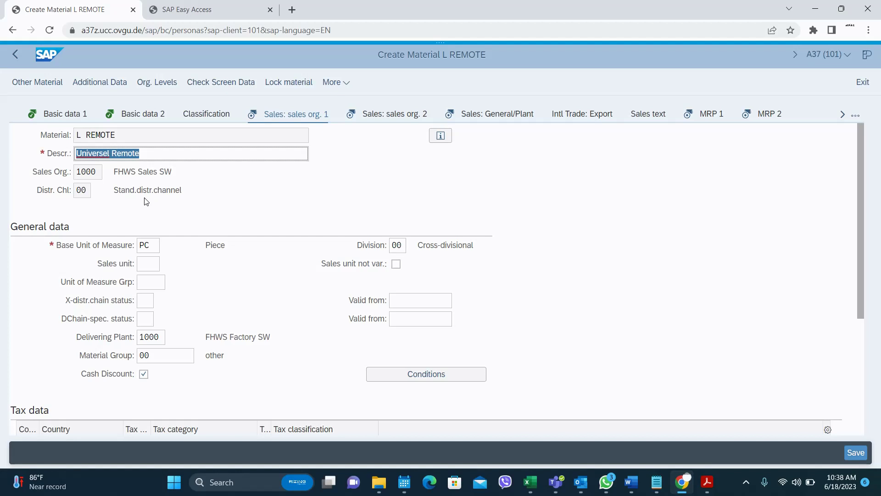
pyautogui.click(160, 337)
pyautogui.moveTo(160, 337); pyautogui.dragTo(136, 336)
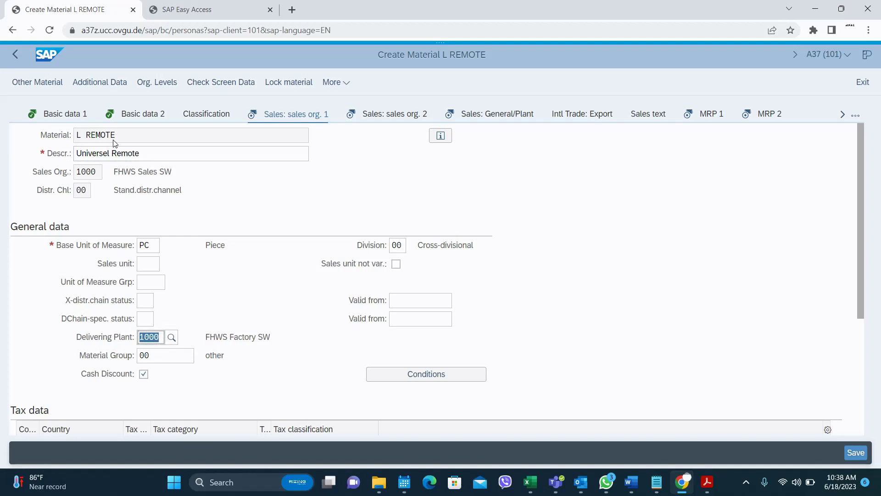
pyautogui.moveTo(116, 137); pyautogui.dragTo(82, 138)
pyautogui.scroll(-2, 151, 212)
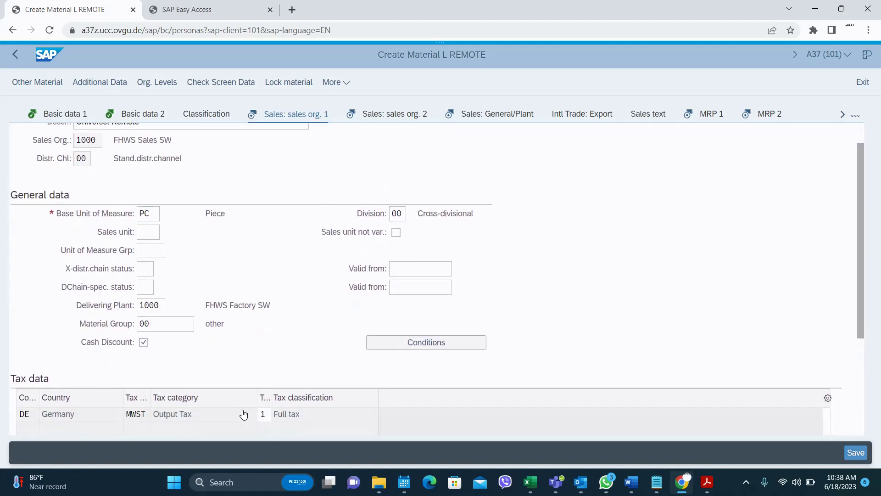
pyautogui.scroll(2, 240, 351)
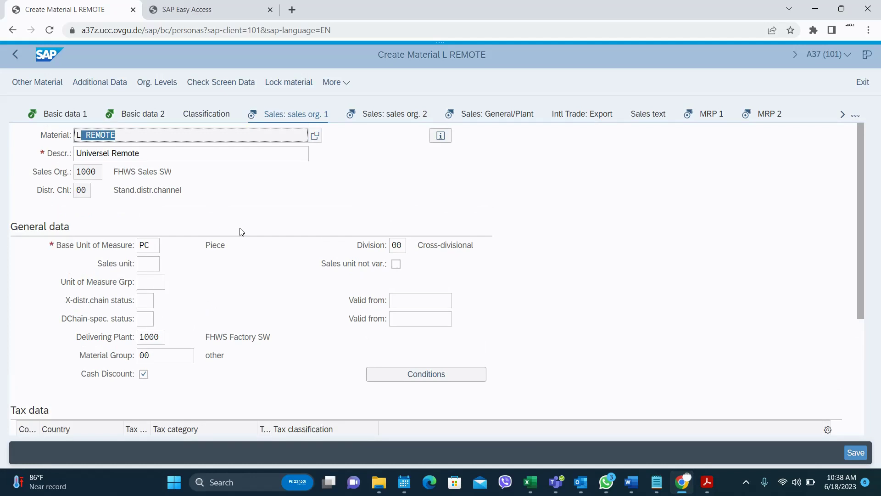
# - Scroll through Sales: sales org. 2 (item category group NORM) and continue to Sales: General/Plant
pyautogui.press('Return')
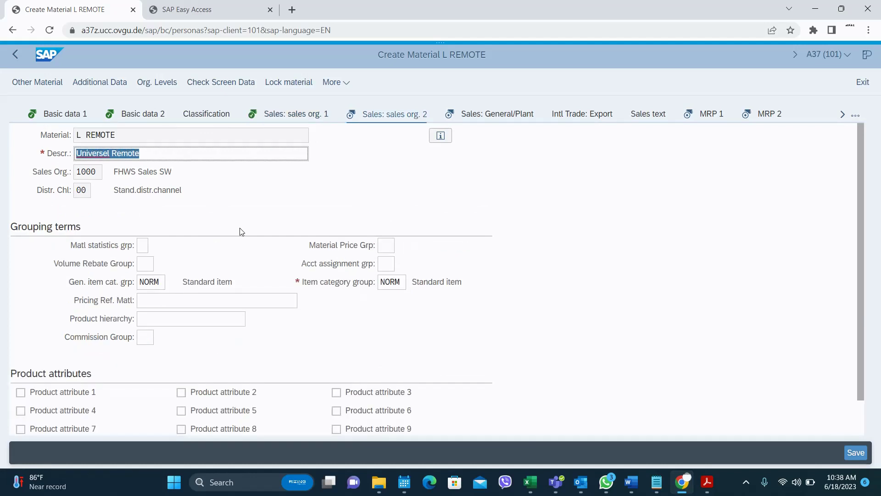
pyautogui.scroll(-1, 240, 231)
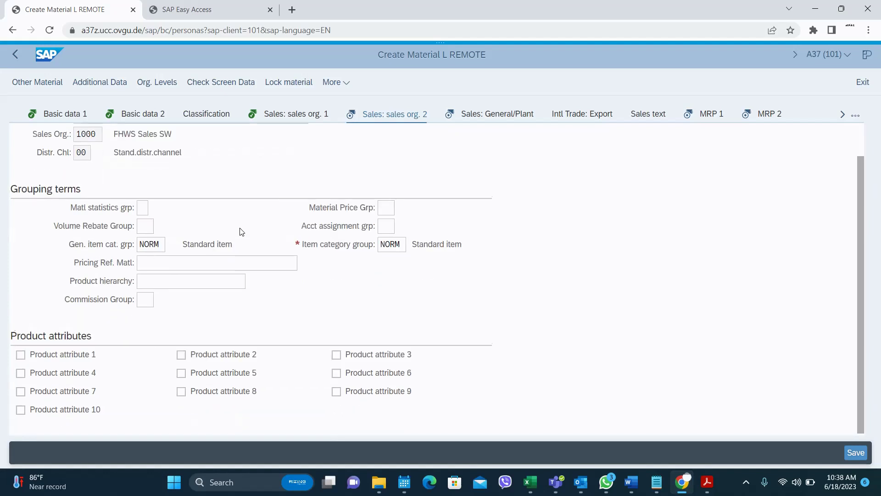
pyautogui.scroll(1, 240, 231)
pyautogui.scroll(-1, 240, 231)
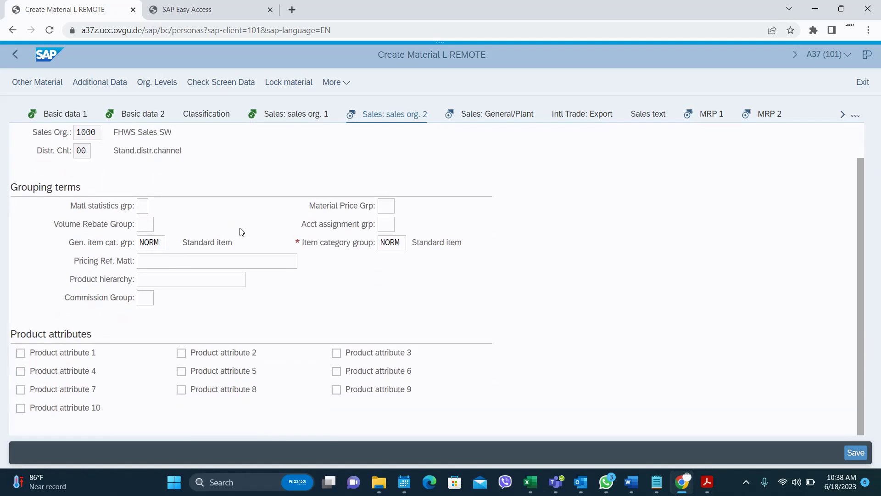
pyautogui.scroll(1, 240, 231)
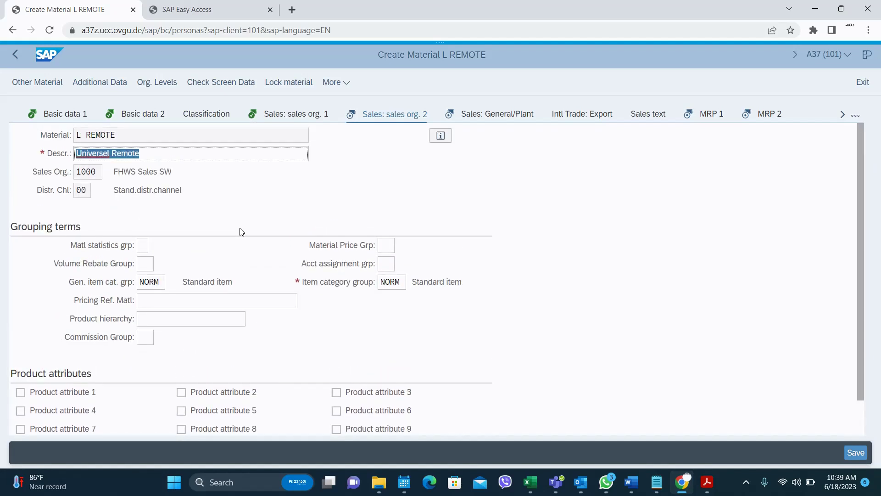
pyautogui.press('Return')
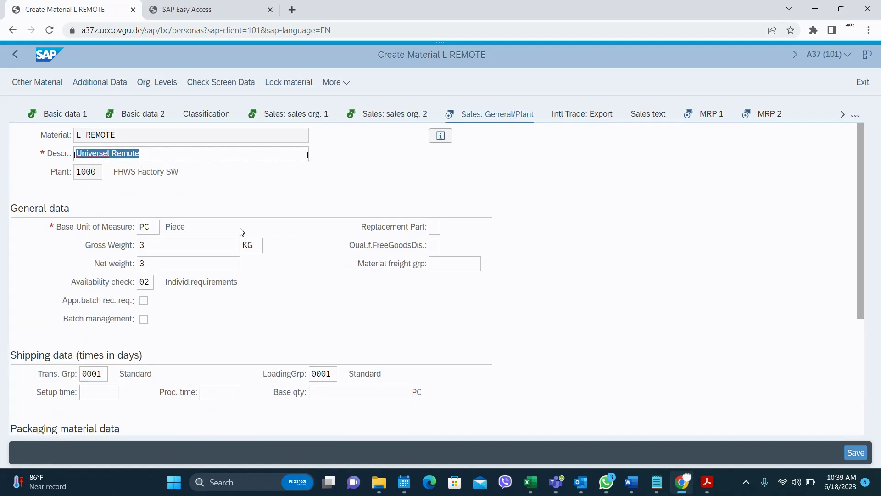
# - Review transportation group 0001, loading group 0001 and availability check 02, then advance to MRP 1
pyautogui.doubleClick(93, 375)
pyautogui.doubleClick(334, 376)
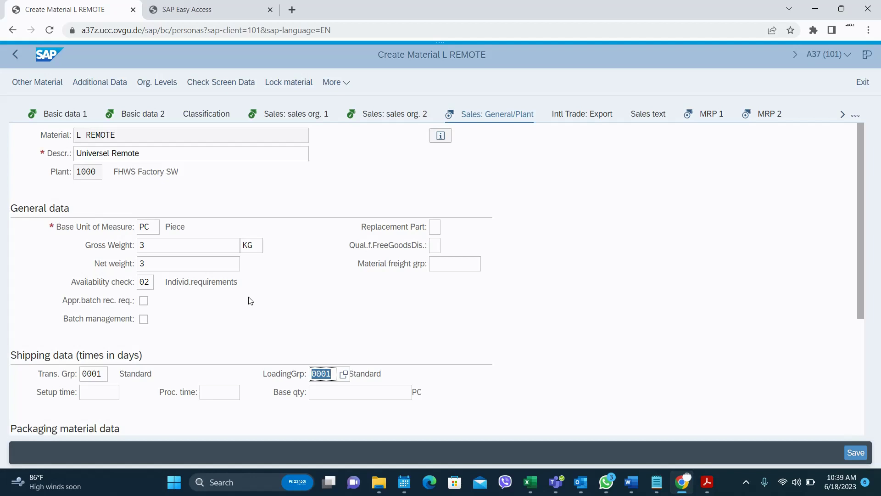
pyautogui.doubleClick(143, 284)
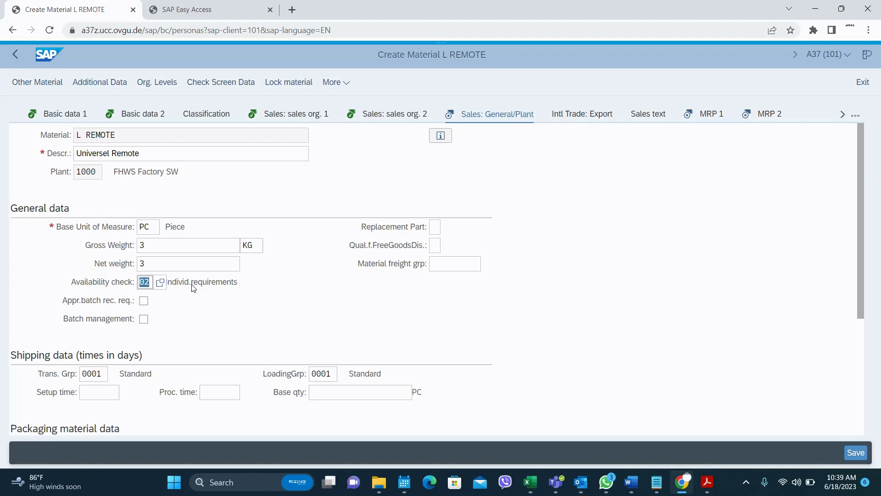
pyautogui.scroll(-5, 193, 288)
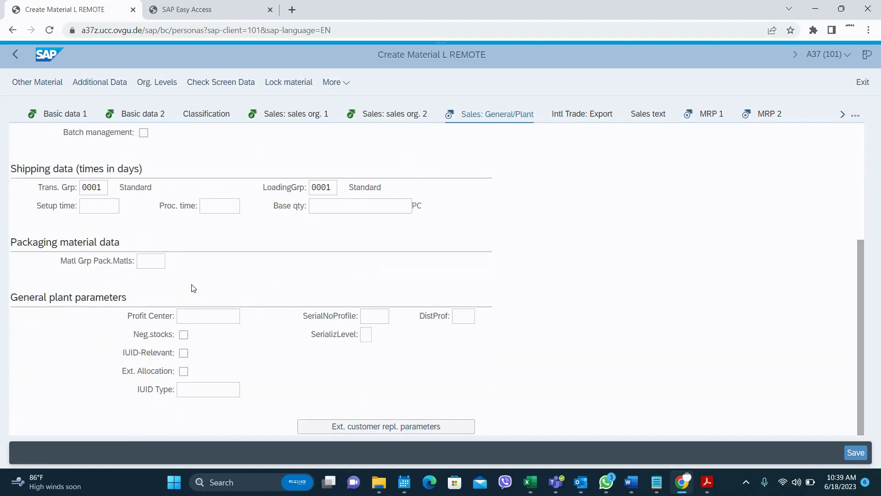
pyautogui.scroll(5, 193, 287)
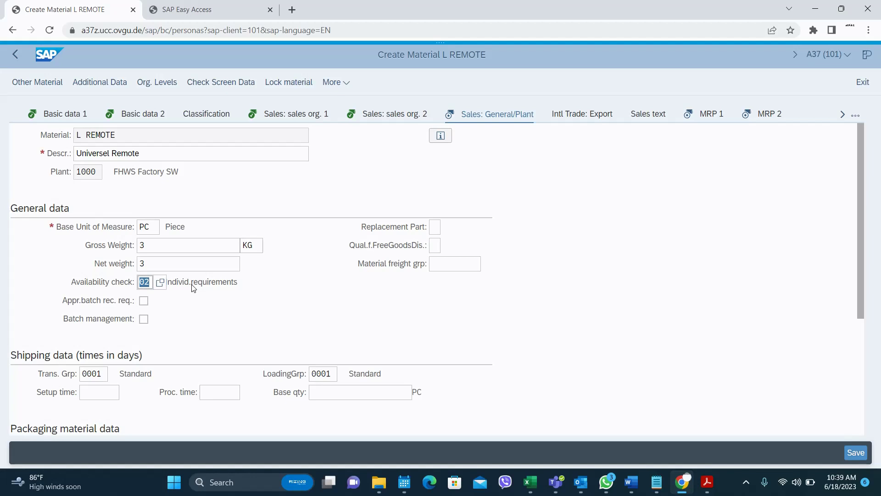
pyautogui.press('Return')
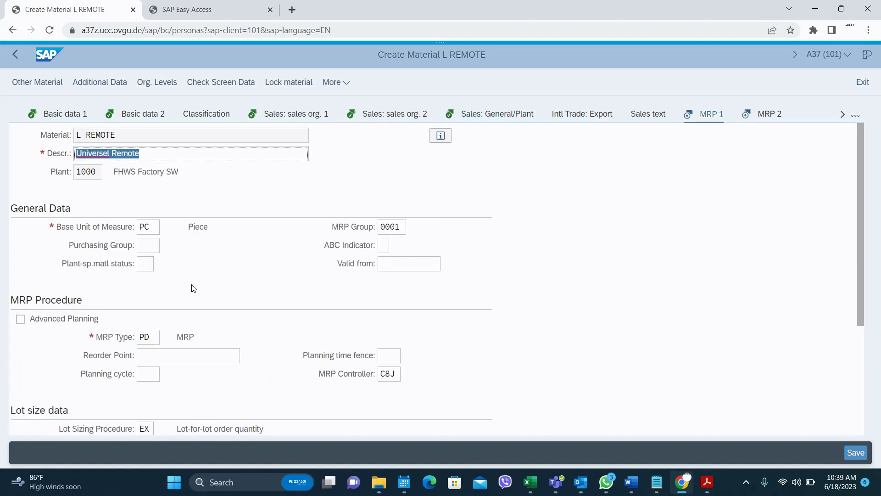
# - Replace MRP controller C8J with C8V on MRP 1 and advance to MRP 2
pyautogui.scroll(-1, 193, 288)
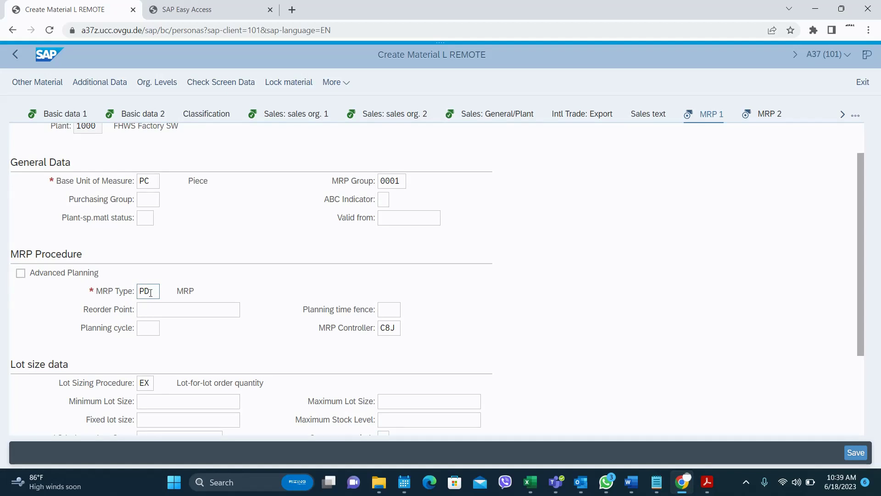
pyautogui.scroll(1, 149, 292)
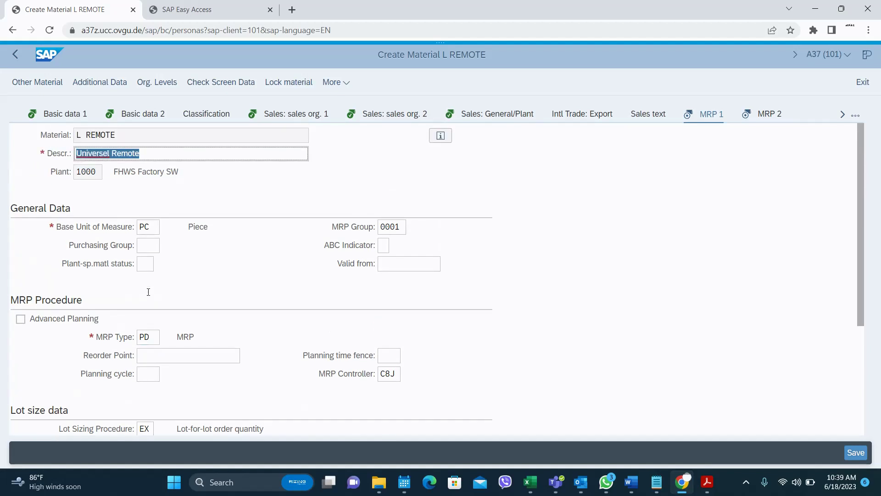
pyautogui.click(386, 373)
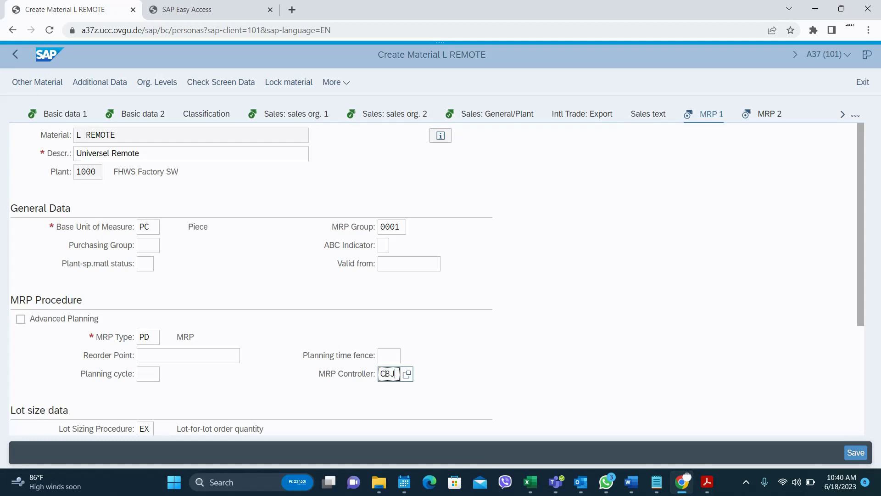
pyautogui.press('BackSpace')
pyautogui.press('BackSpace')
pyautogui.press('BackSpace')
pyautogui.click(387, 356)
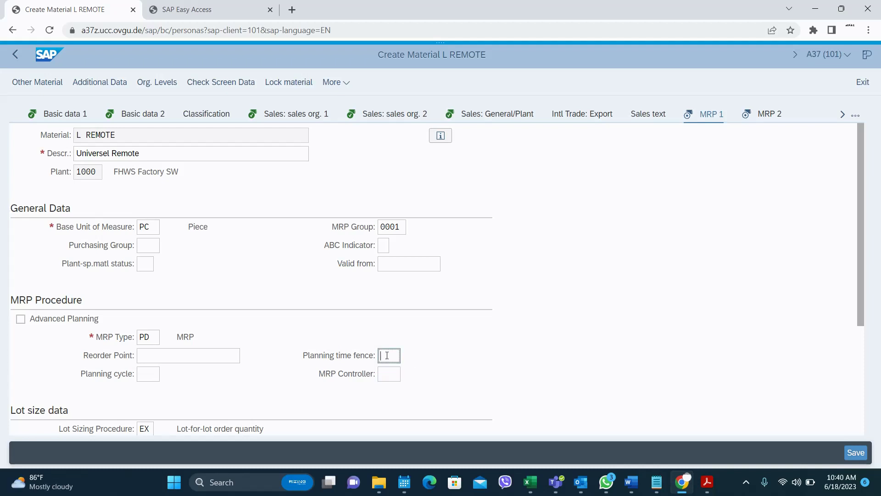
pyautogui.scroll(-3, 205, 271)
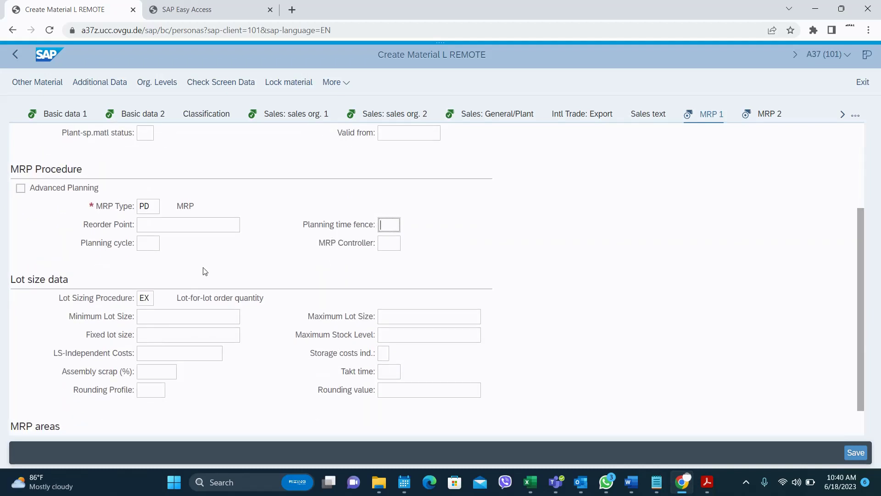
pyautogui.scroll(-1, 206, 271)
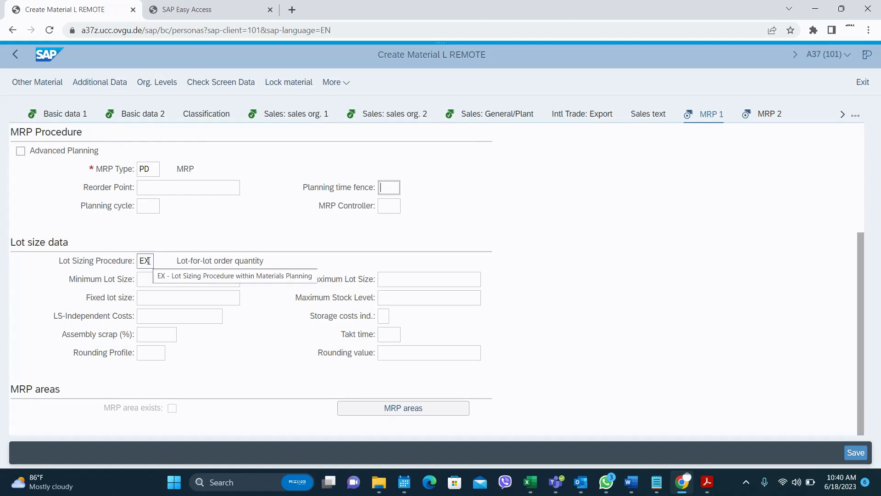
pyautogui.scroll(3, 148, 261)
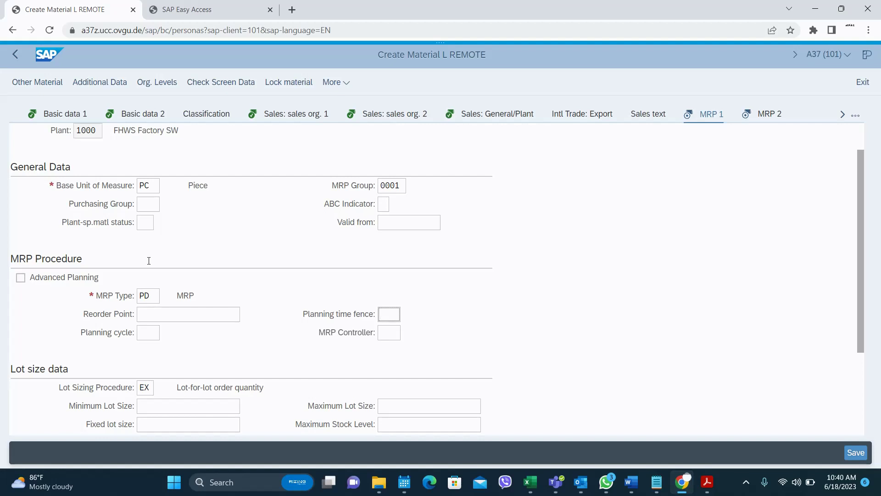
pyautogui.scroll(1, 148, 246)
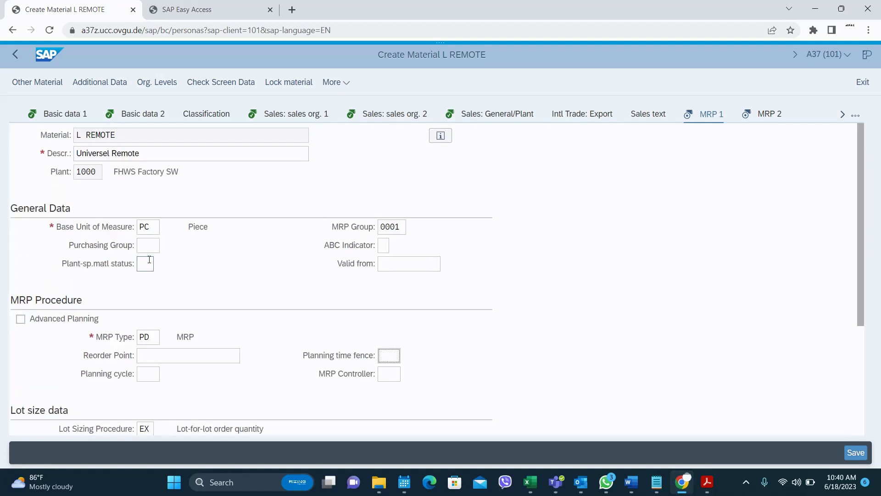
pyautogui.press('Return')
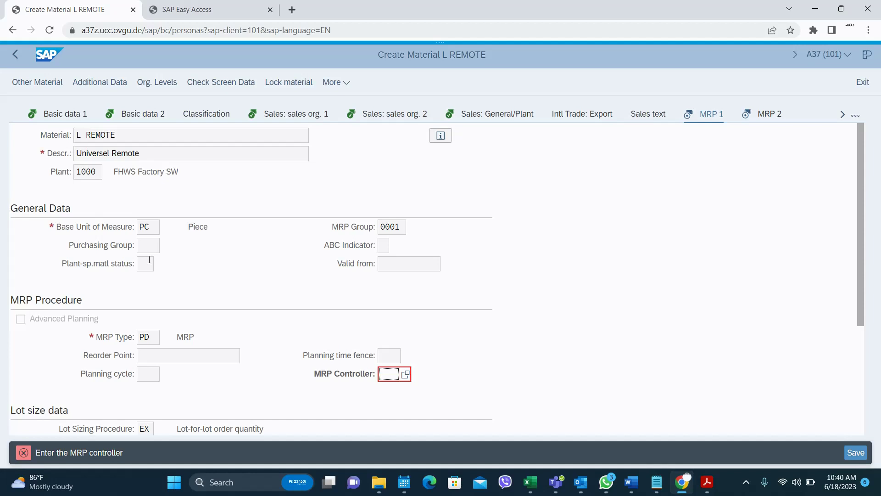
pyautogui.write('08V')
pyautogui.press('Return')
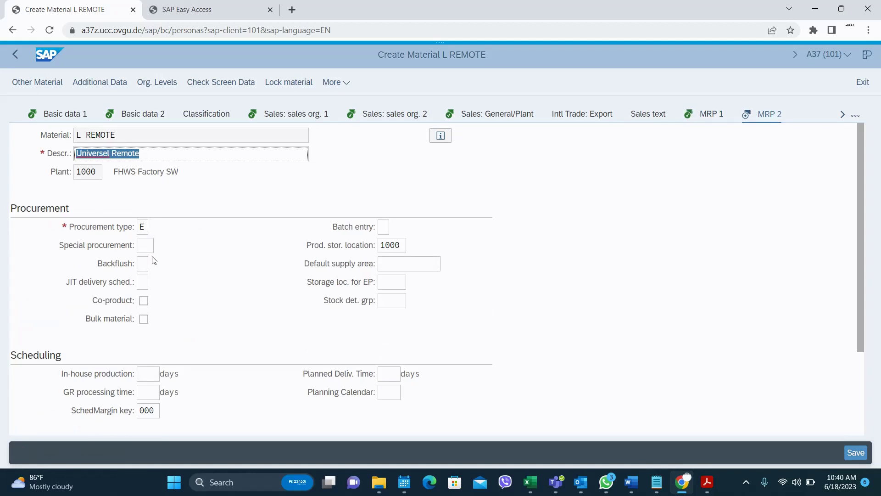
# - Check procurement type E, scheduling margin key 000 and production storage location 1000, then validate MRP 2
pyautogui.scroll(-3, 154, 260)
pyautogui.scroll(2, 154, 257)
pyautogui.click(147, 195)
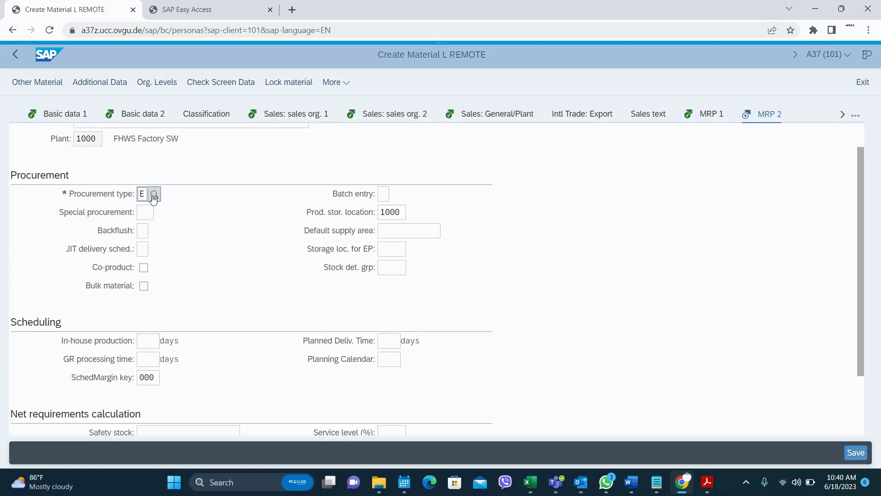
pyautogui.scroll(1, 153, 198)
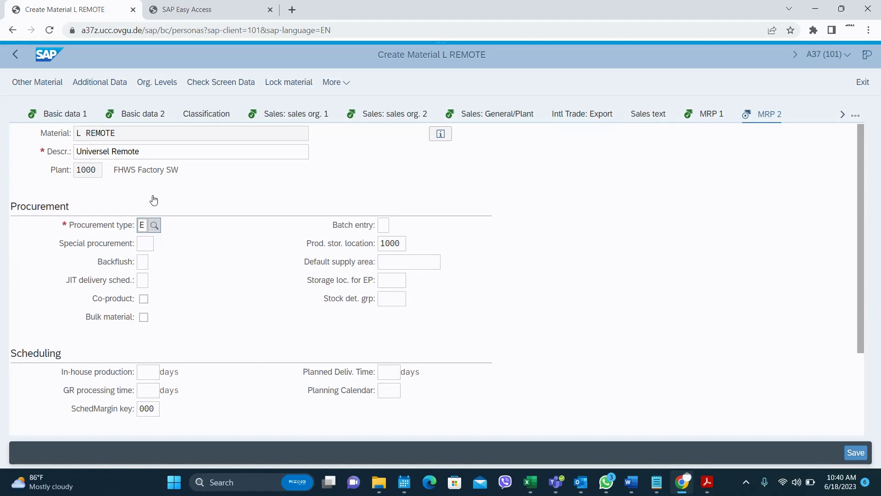
pyautogui.scroll(-3, 154, 198)
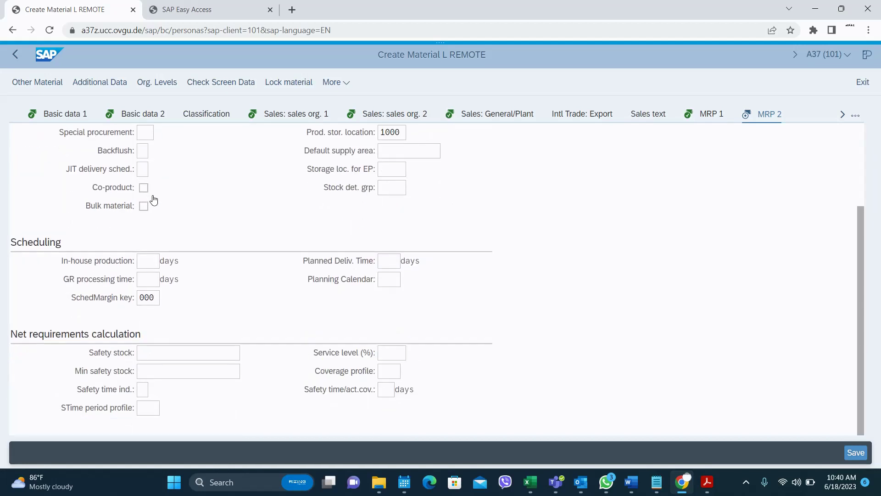
pyautogui.click(156, 296)
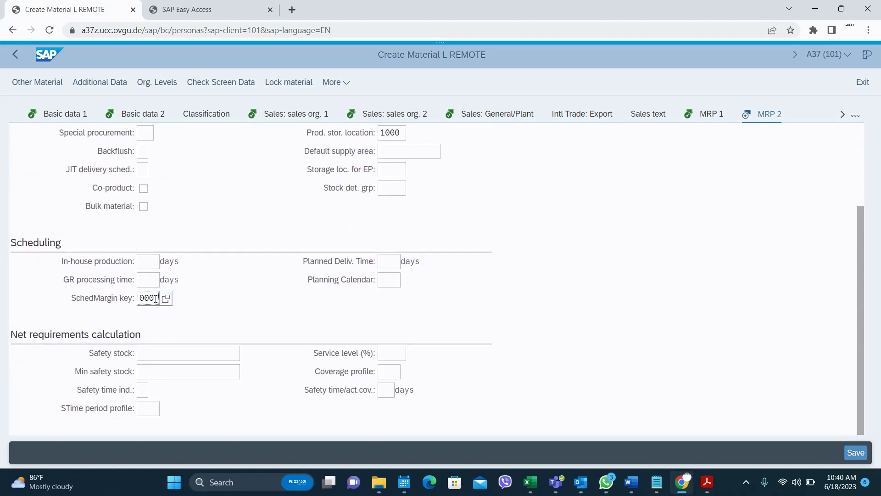
pyautogui.scroll(3, 295, 277)
pyautogui.doubleClick(391, 245)
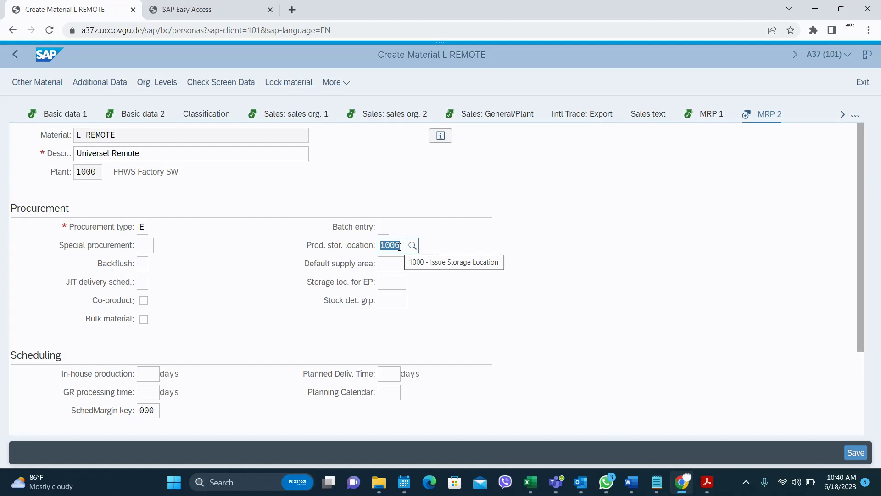
pyautogui.press('Return')
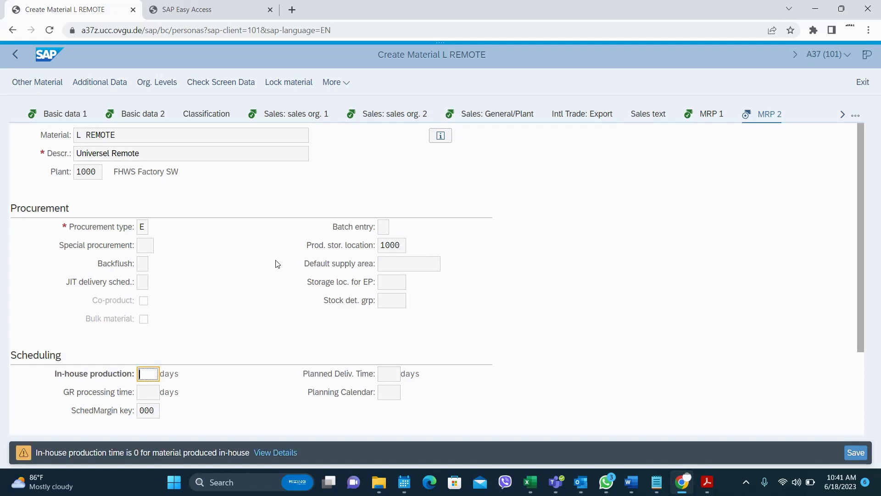
# - Advance from the MRP 3 view to the MRP 4 view of L REMOTE
pyautogui.press('Return')
pyautogui.scroll(-3, 277, 264)
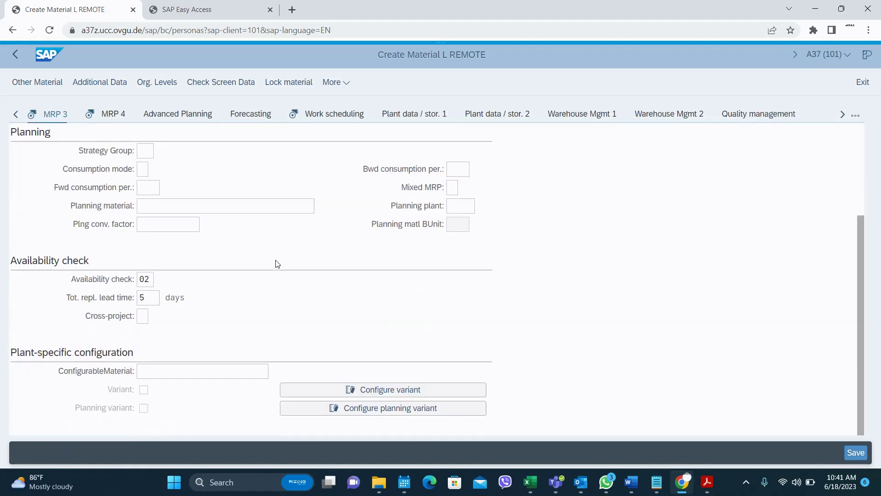
pyautogui.scroll(3, 277, 264)
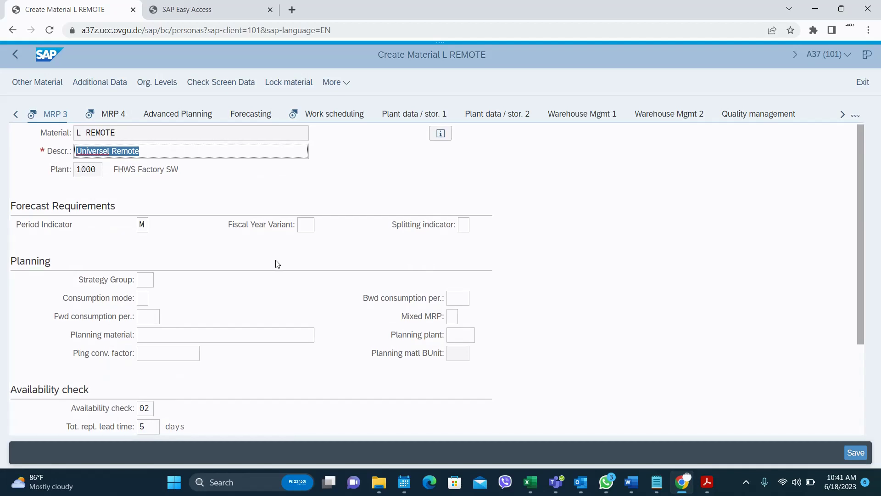
pyautogui.scroll(-3, 277, 264)
pyautogui.scroll(3, 277, 264)
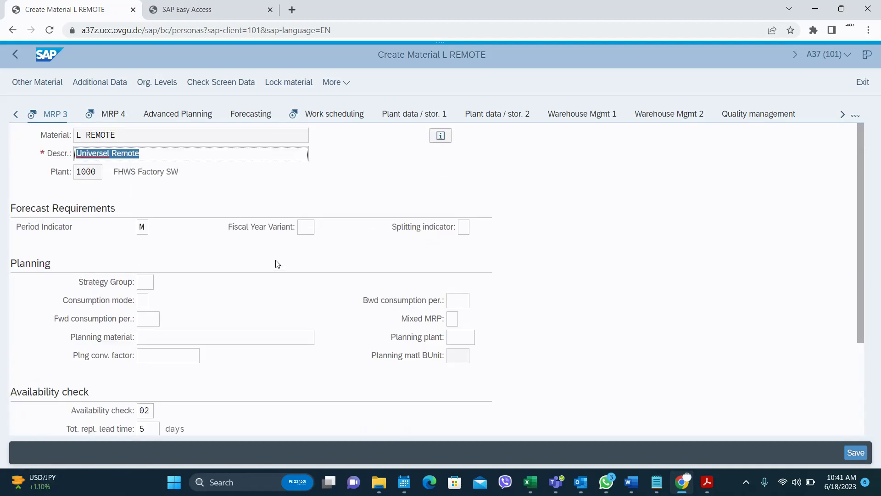
pyautogui.press('Return')
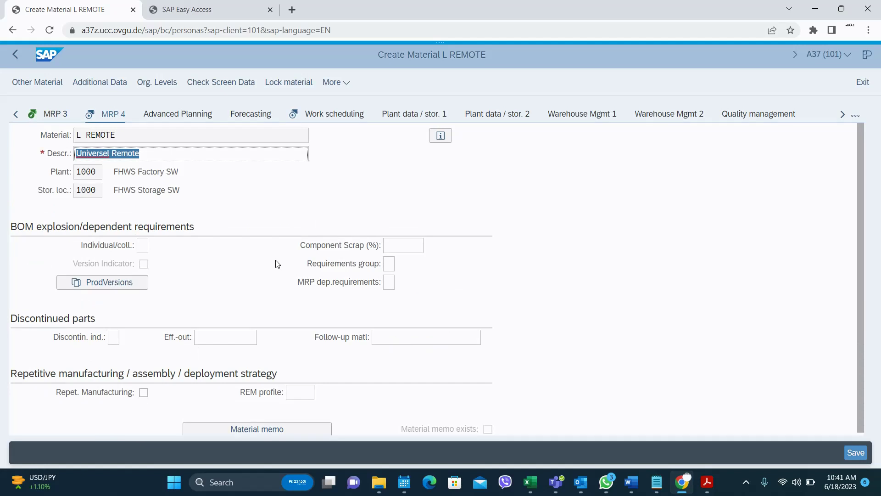
pyautogui.scroll(-1, 277, 264)
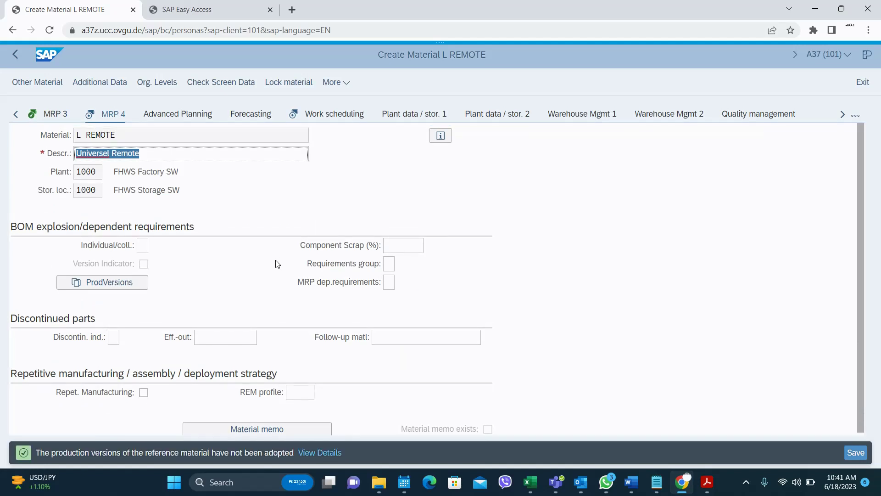
# - Check the MRP 3 strategy group options without choosing one, then proceed to Work scheduling
pyautogui.click(54, 118)
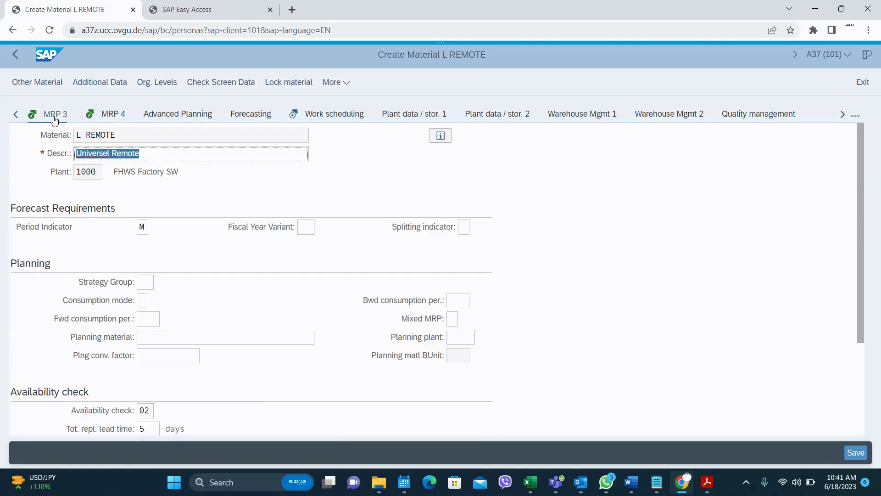
pyautogui.click(147, 285)
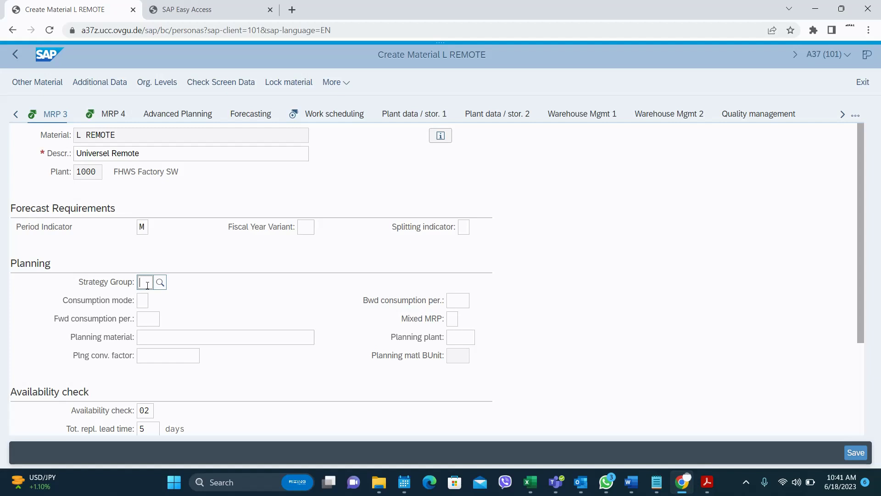
pyautogui.click(159, 285)
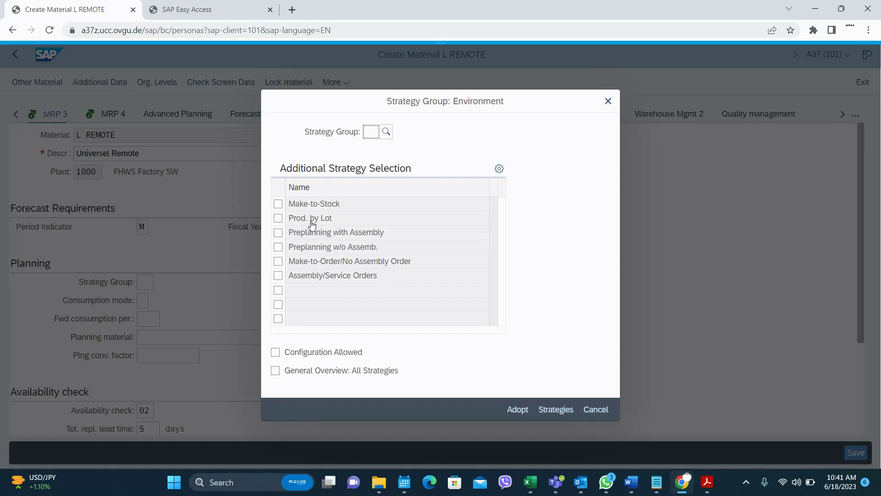
pyautogui.click(611, 106)
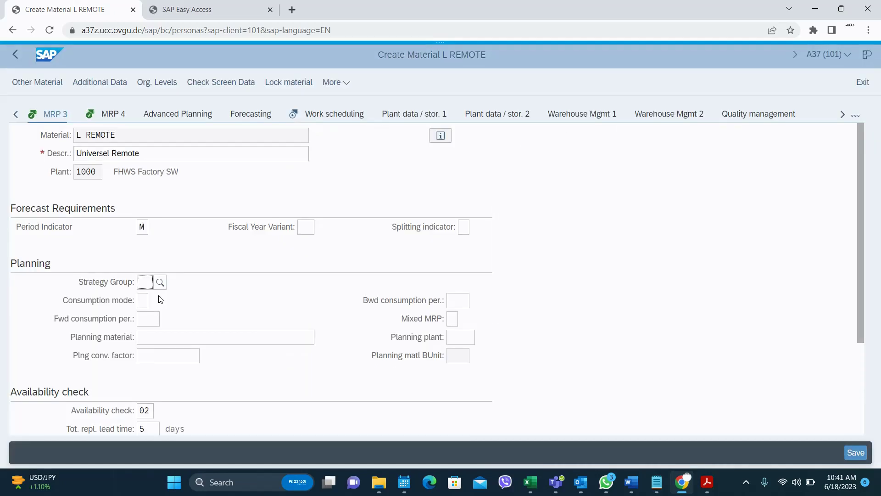
pyautogui.press('Return')
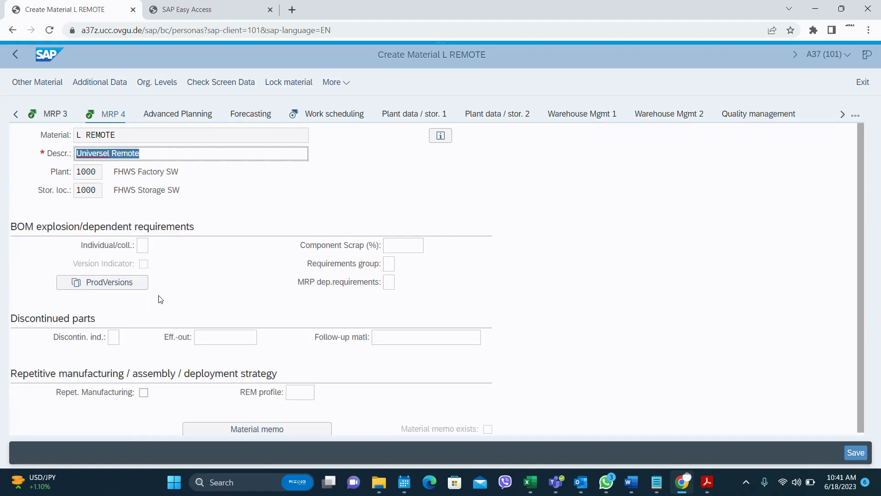
pyautogui.press('Return')
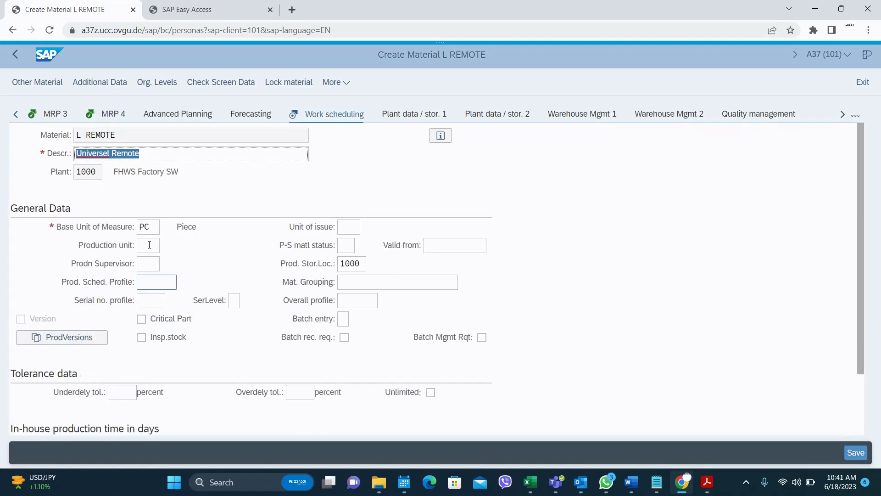
# - Review the Work scheduling lot size times, then proceed to the Accounting 1 view
pyautogui.scroll(-2, 152, 290)
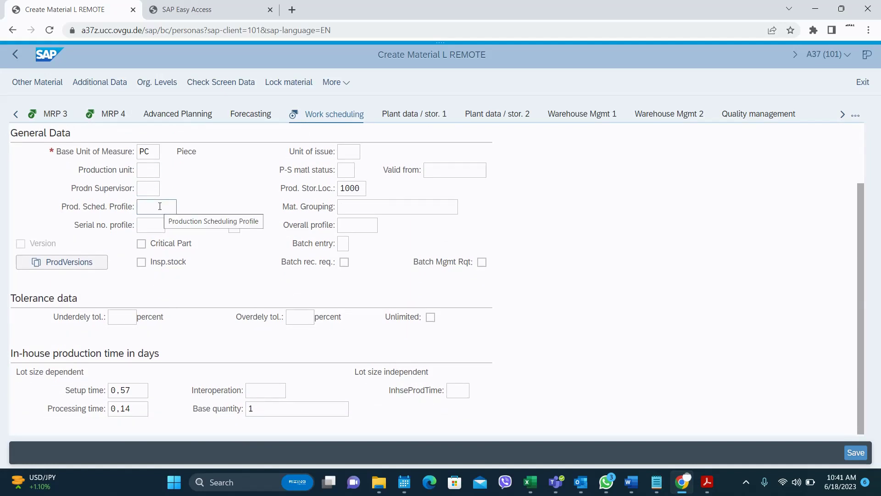
pyautogui.scroll(2, 160, 207)
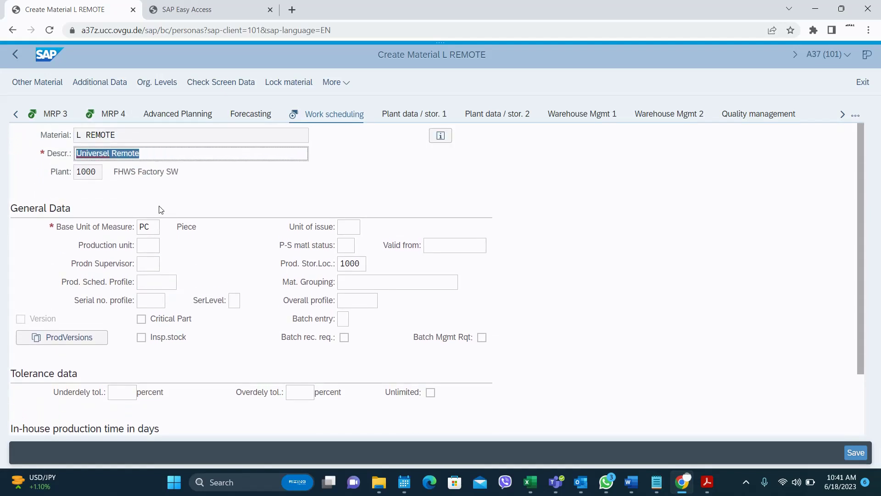
pyautogui.press('Return')
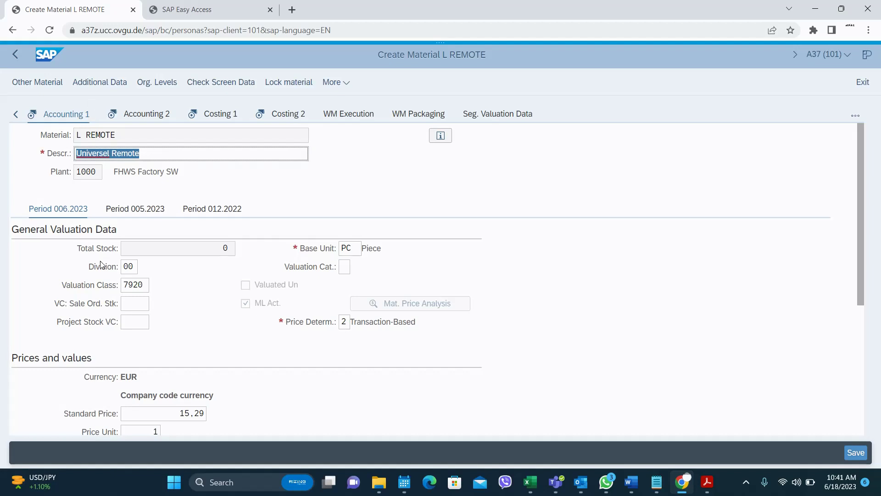
# - Verify valuation class 7920 in the F4 list and keep price control S
pyautogui.scroll(-1, 102, 265)
pyautogui.click(143, 268)
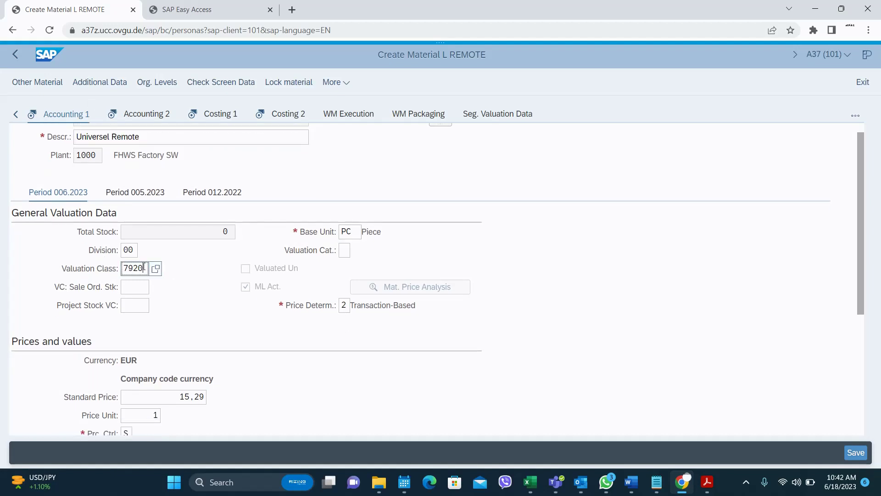
pyautogui.click(156, 269)
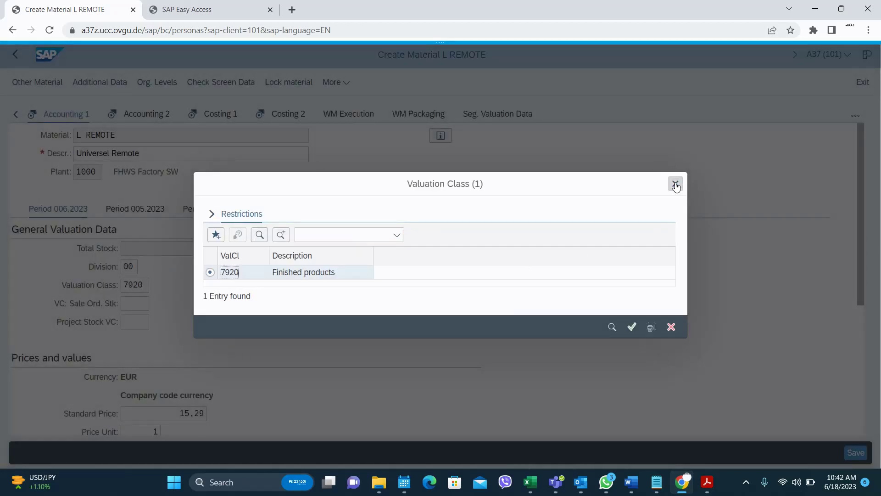
pyautogui.click(363, 272)
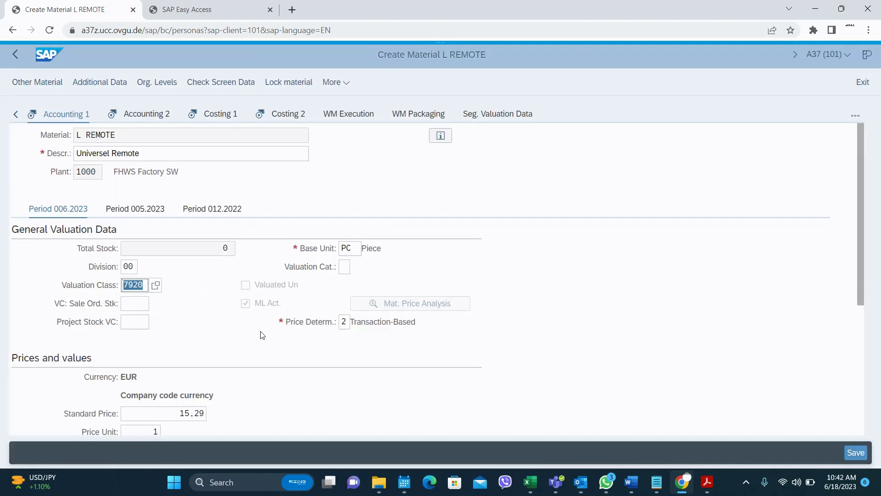
pyautogui.scroll(-3, 242, 351)
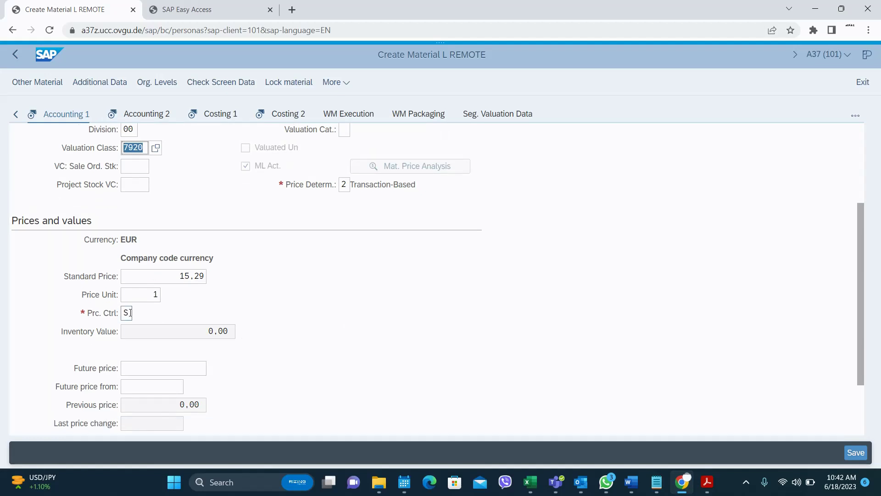
pyautogui.click(129, 313)
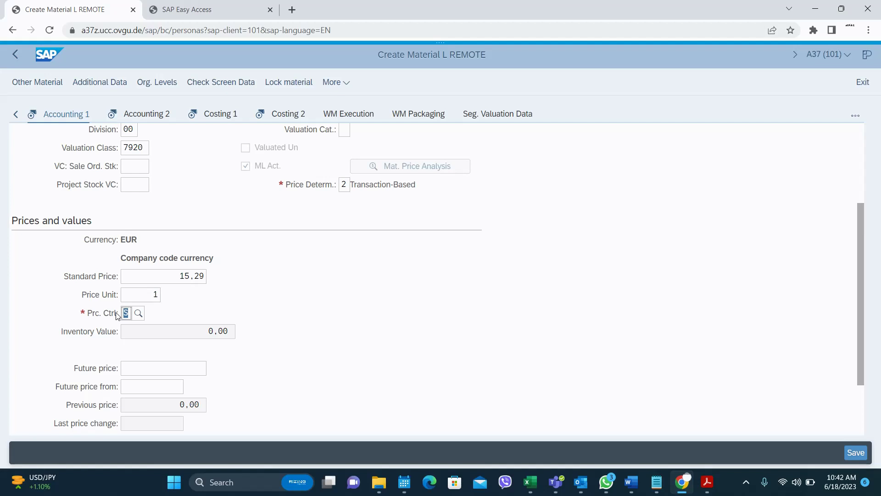
pyautogui.click(129, 314)
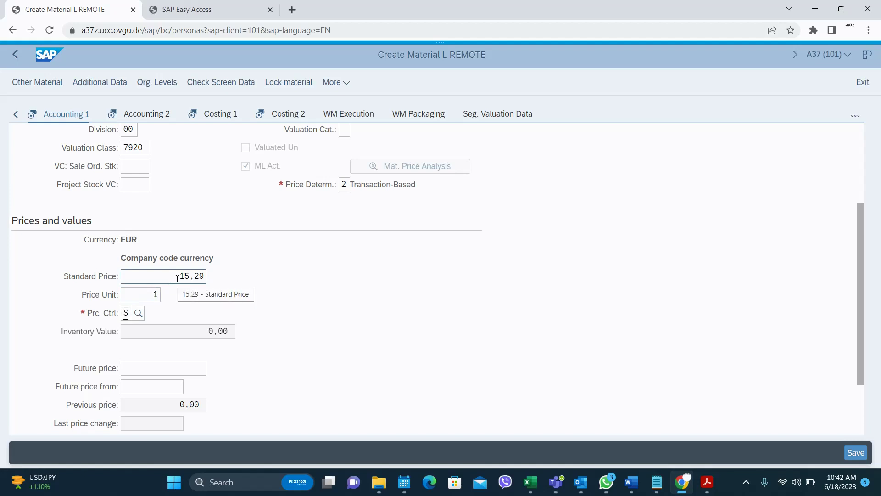
# - Replace the standard price 15,29 with 12 and confirm it
pyautogui.moveTo(177, 279); pyautogui.dragTo(231, 285)
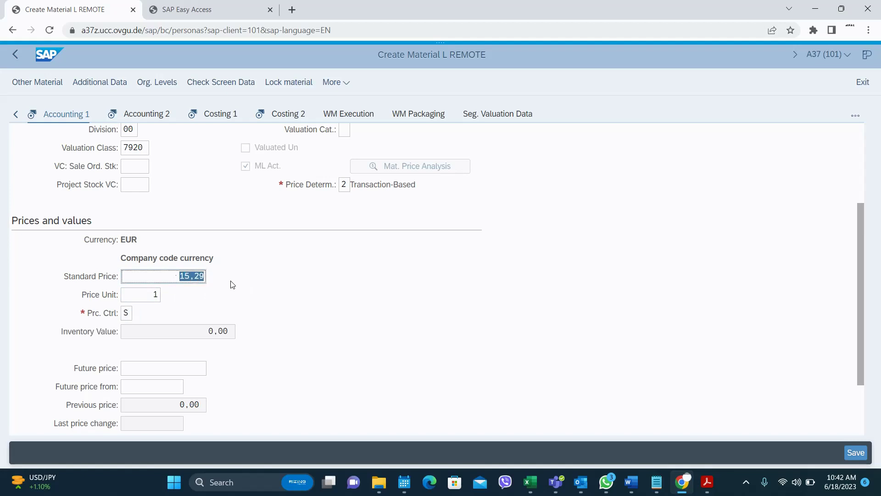
pyautogui.write('12')
pyautogui.scroll(-2, 232, 284)
pyautogui.scroll(5, 232, 284)
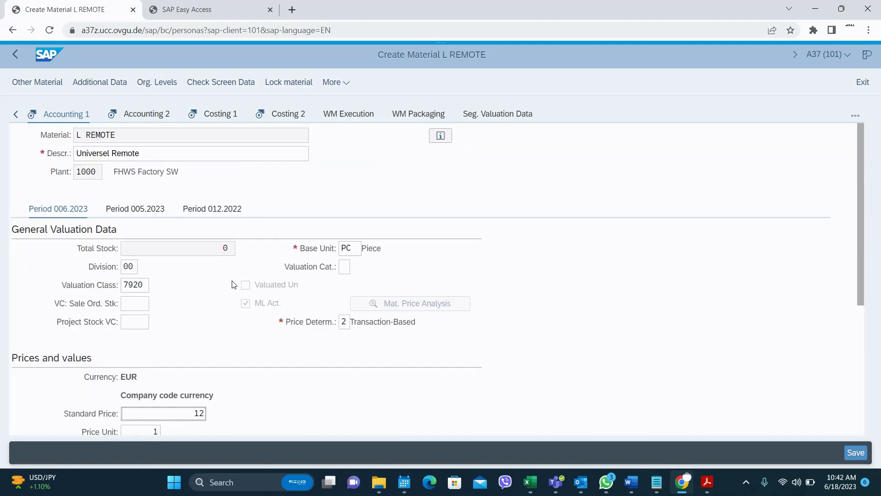
pyautogui.press('Return')
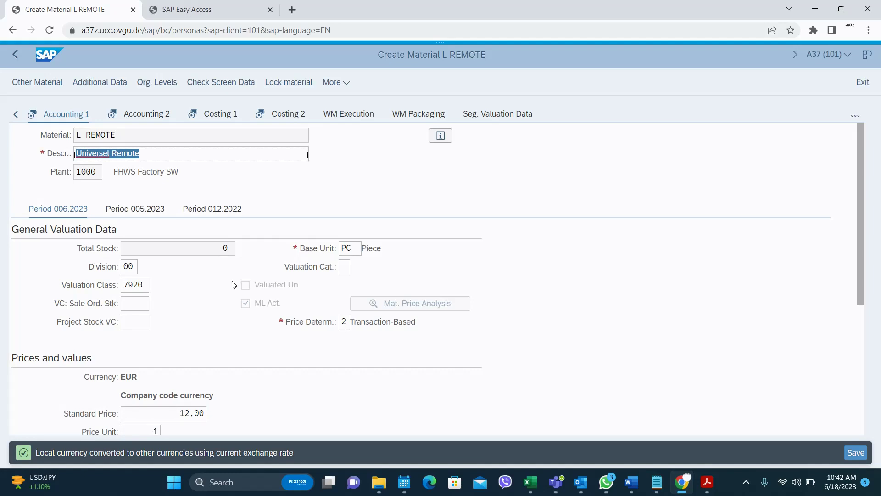
pyautogui.press('Return')
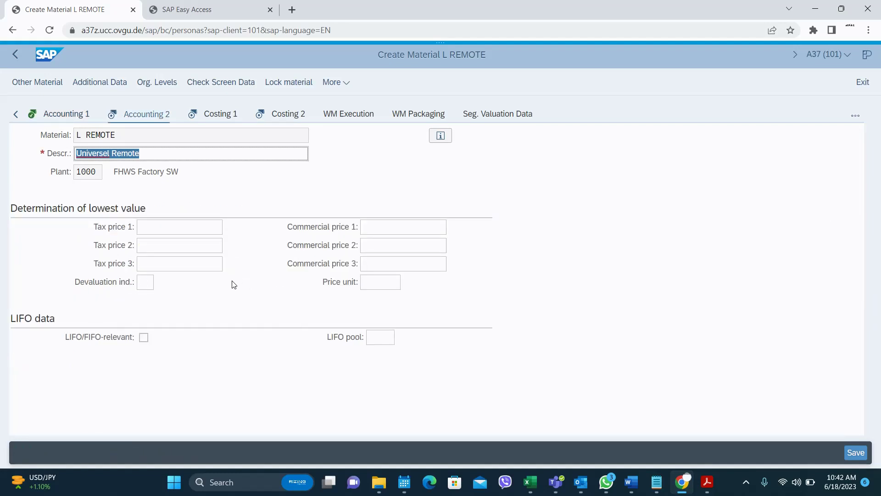
# - Page through Accounting 2 and Costing 1 to Costing 2, checking standard price 12.00
pyautogui.press('Return')
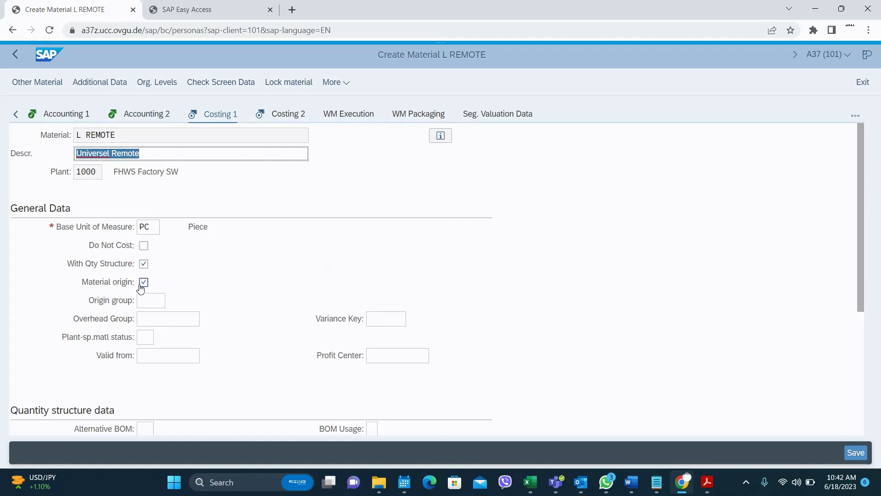
pyautogui.scroll(-4, 138, 291)
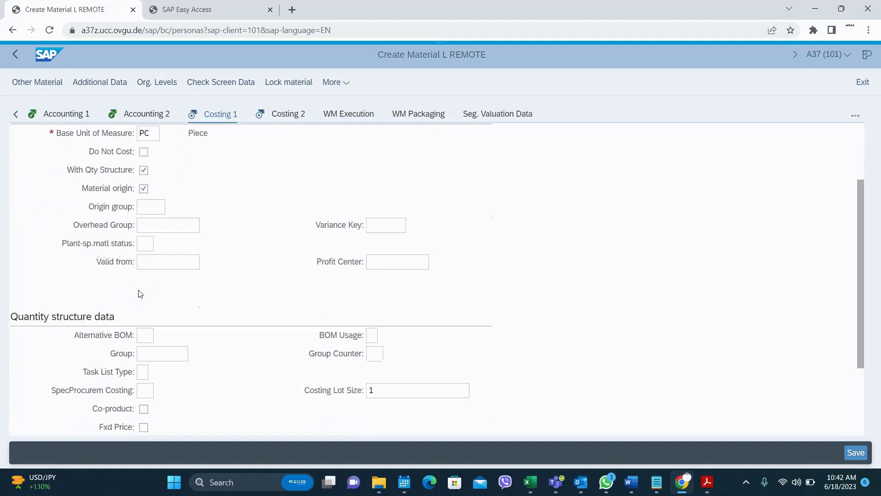
pyautogui.scroll(4, 138, 292)
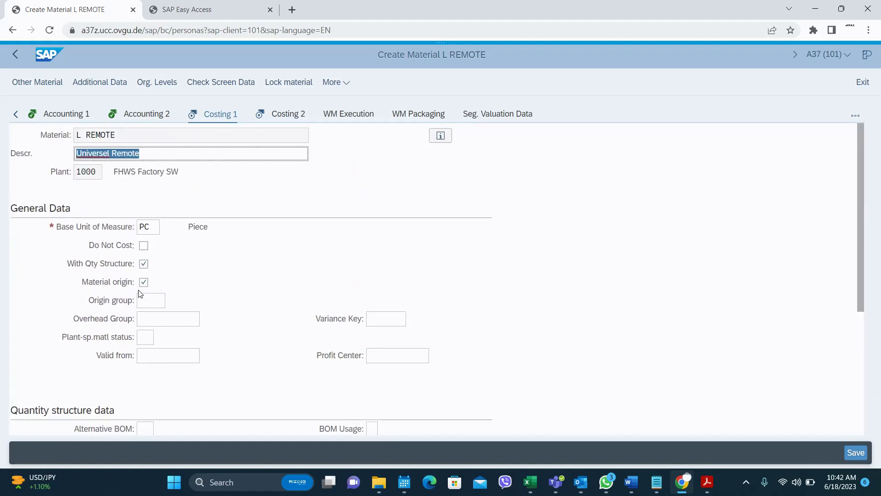
pyautogui.hotkey('ctrl', 'pagedown')
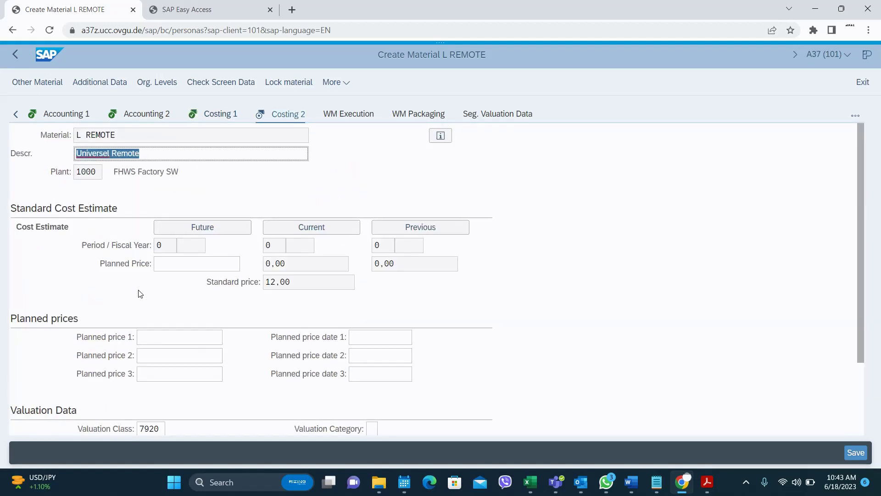
pyautogui.scroll(-3, 140, 294)
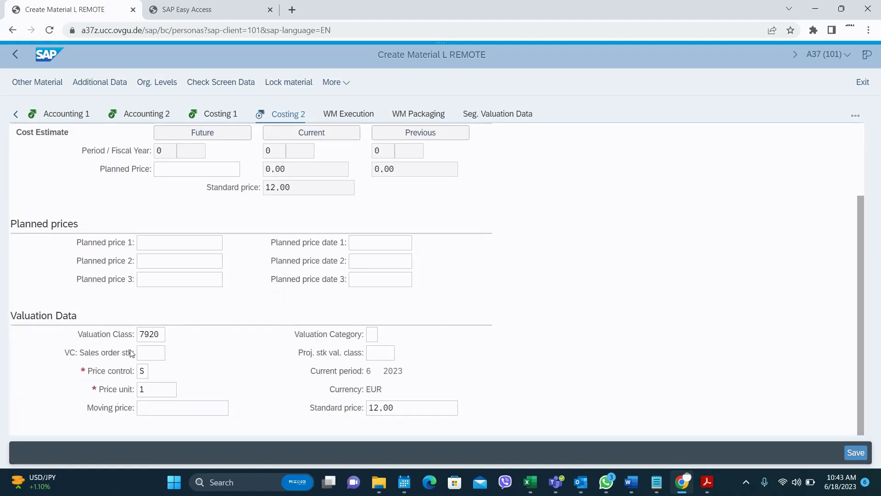
pyautogui.scroll(2, 148, 296)
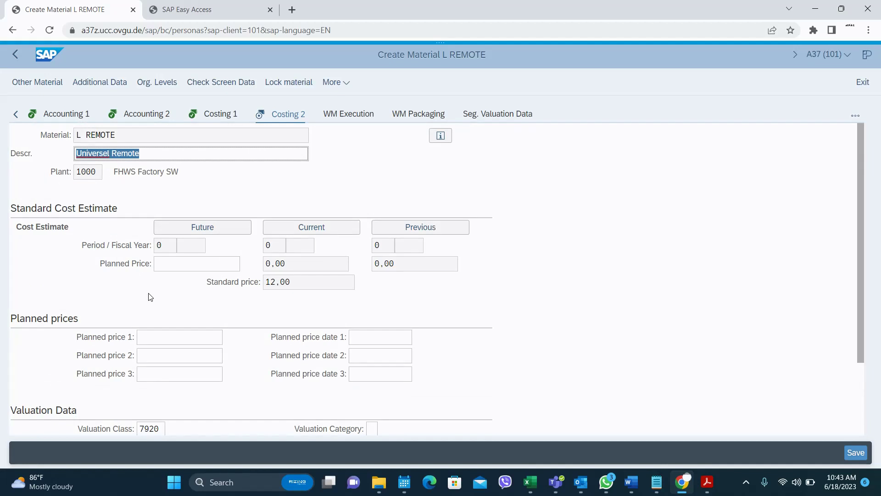
# - Confirm saving material L REMOTE at the last data screen and return to SAP Easy Access
pyautogui.press('Return')
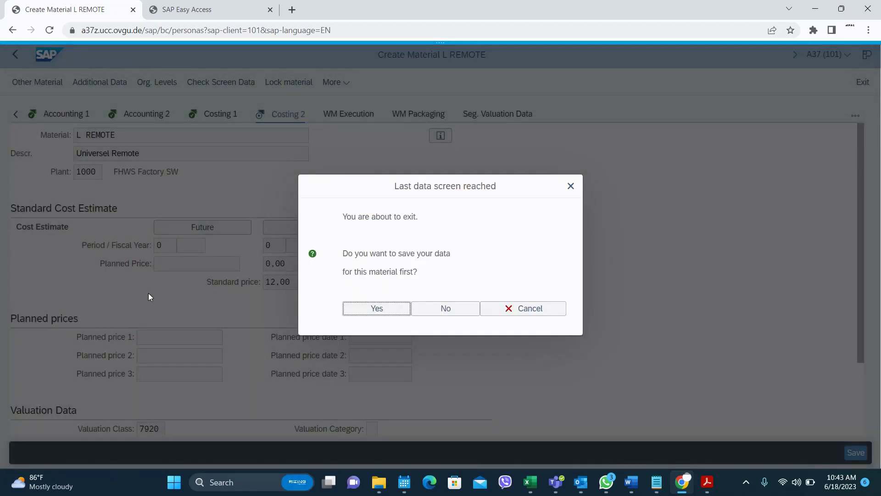
pyautogui.click(385, 309)
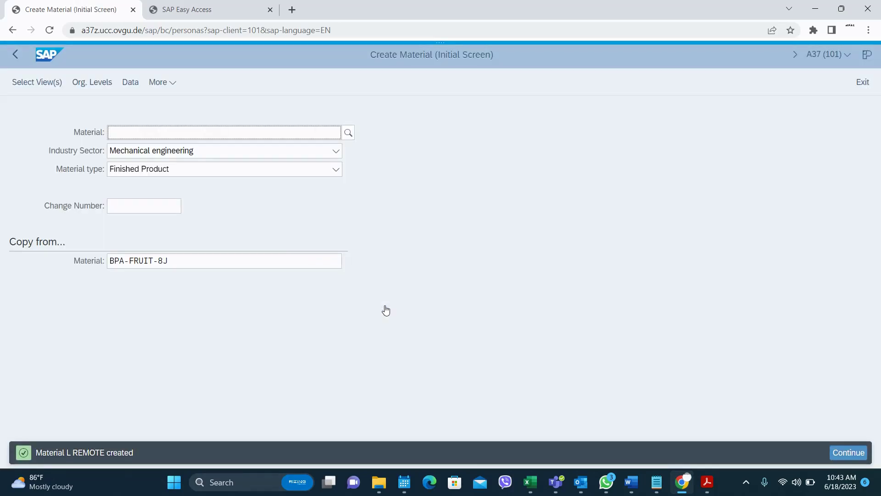
pyautogui.click(18, 57)
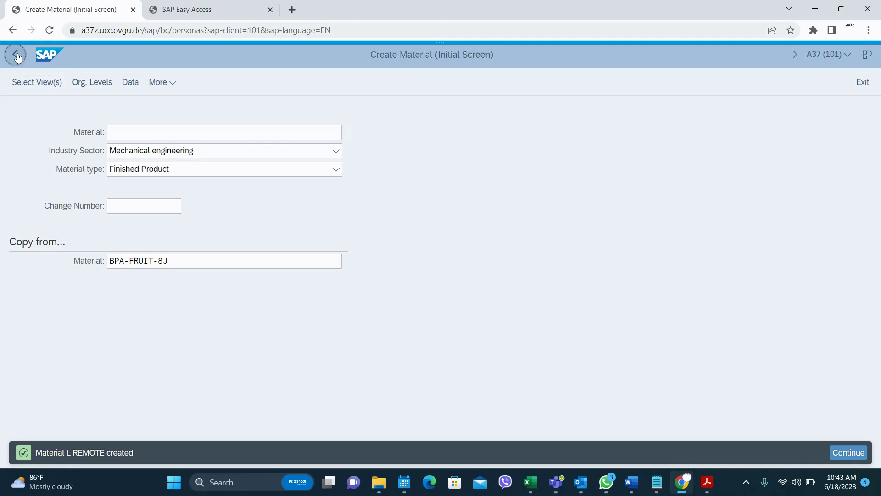